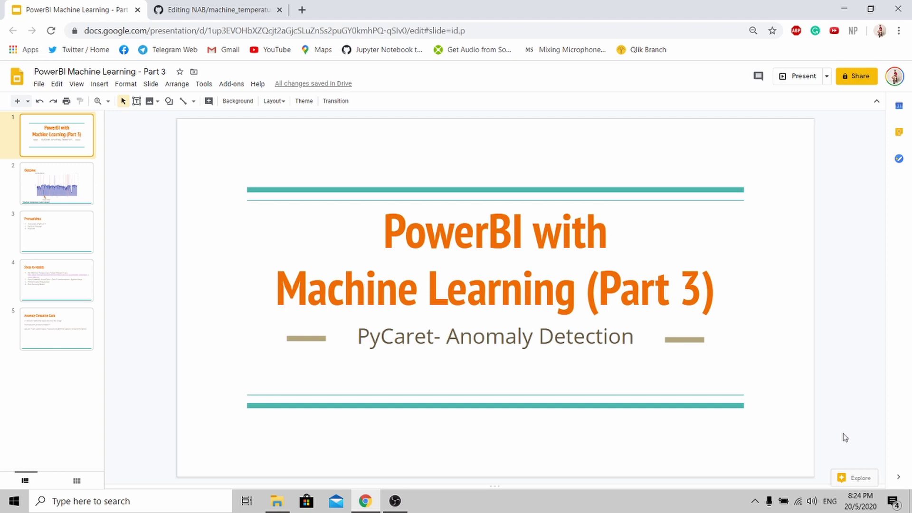
Page through to the Steps to results slide and select the dataset's GitHub link.
{"action": "key", "text": "Down"}
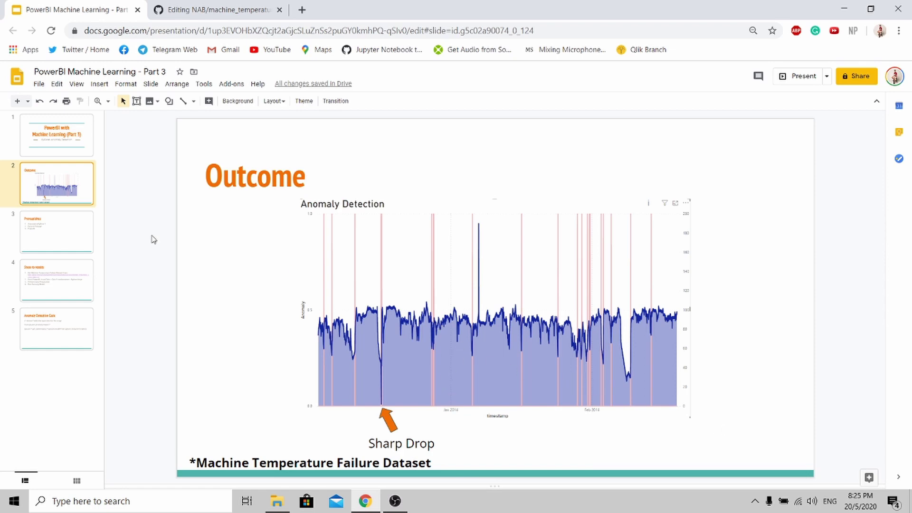
{"action": "left_click", "coordinate": [44, 234]}
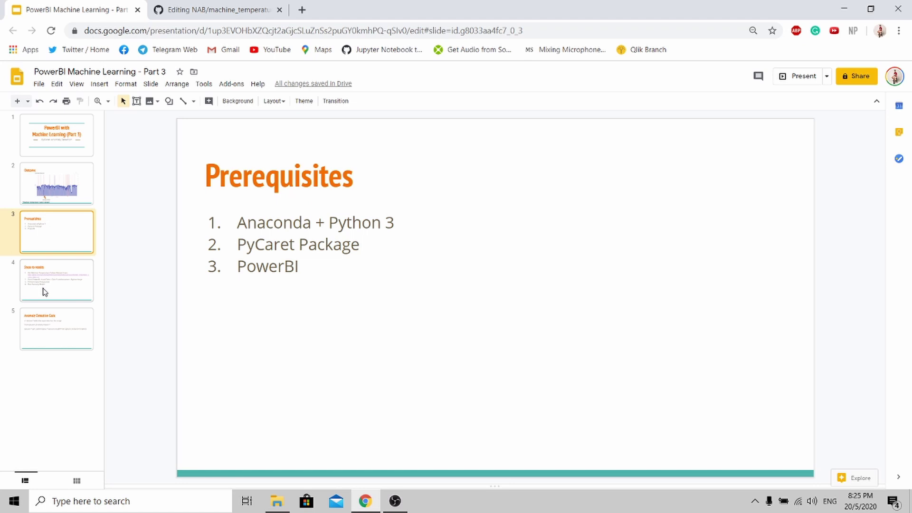
{"action": "left_click", "coordinate": [44, 291]}
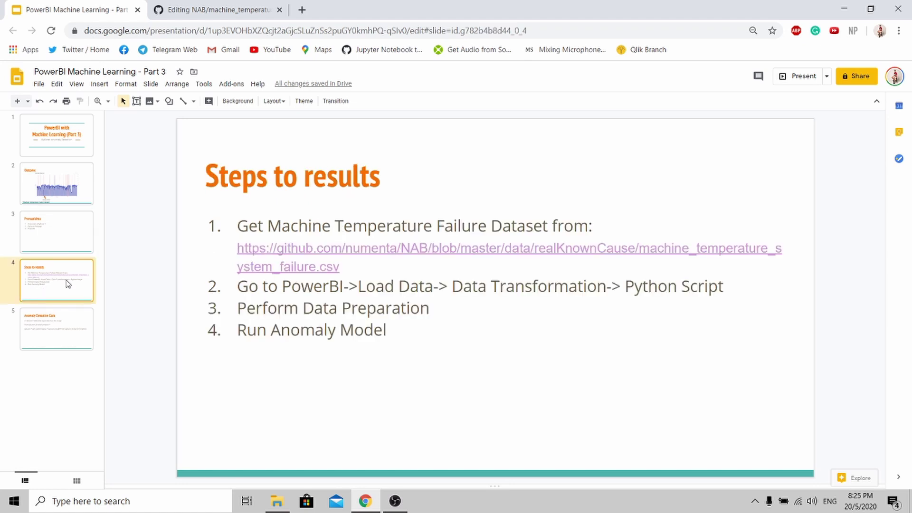
{"action": "left_click_drag", "start_coordinate": [356, 269], "coordinate": [225, 243]}
{"action": "key", "text": "ctrl+c"}
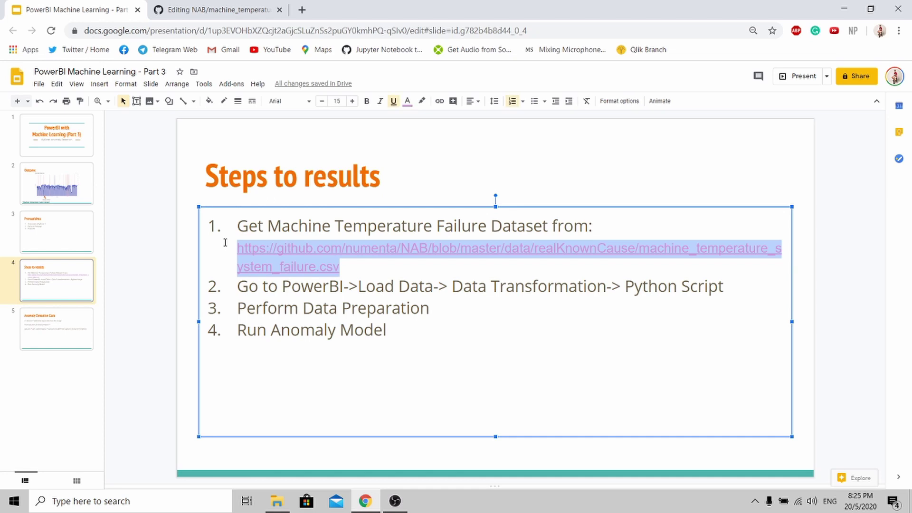
Paste the copied link into the GitHub tab's address bar and load the dataset page.
{"action": "left_click", "coordinate": [214, 9]}
{"action": "left_click", "coordinate": [215, 29]}
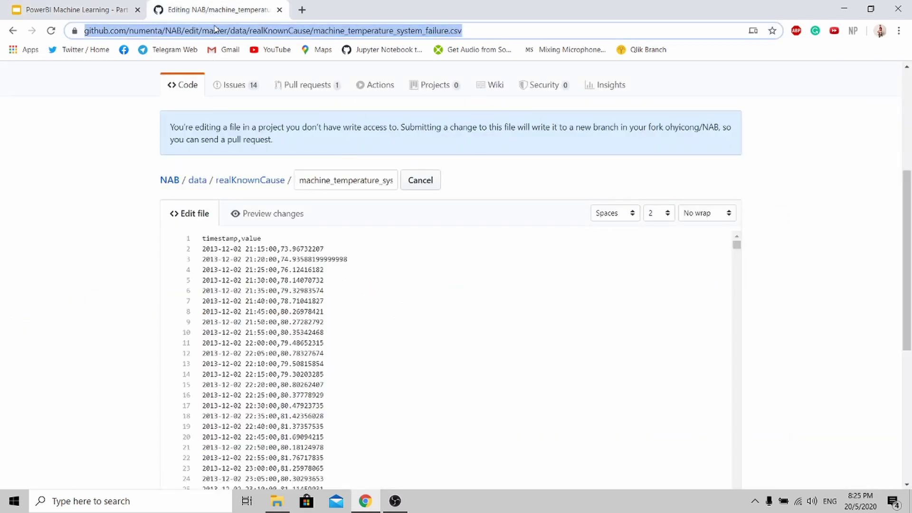
{"action": "key", "text": "ctrl+v"}
{"action": "key", "text": "Return"}
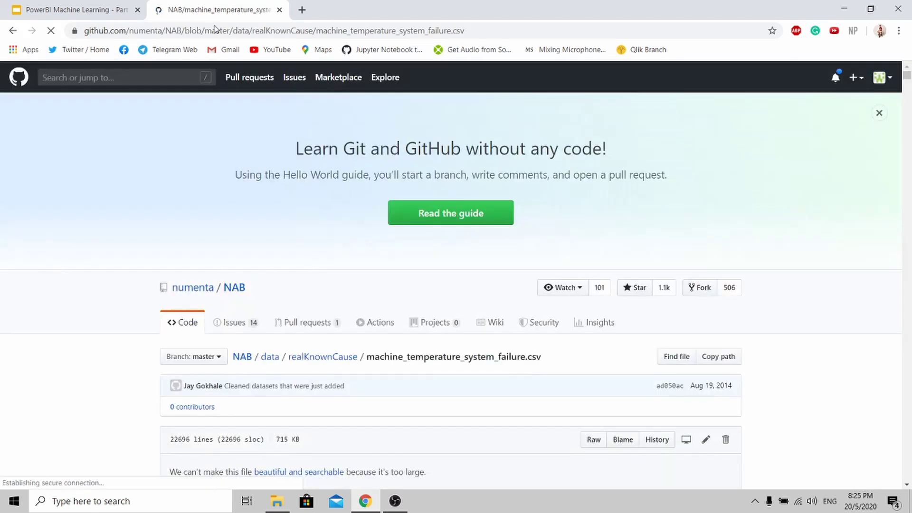
{"action": "scroll", "coordinate": [598, 313], "scroll_direction": "down", "scroll_amount": 5}
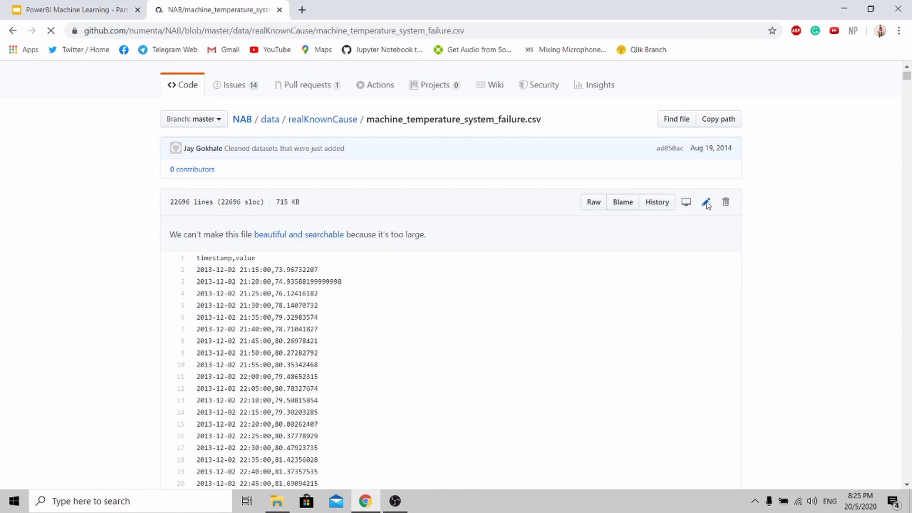
Open the machine temperature CSV in GitHub's editor and select all its rows.
{"action": "left_click", "coordinate": [707, 203]}
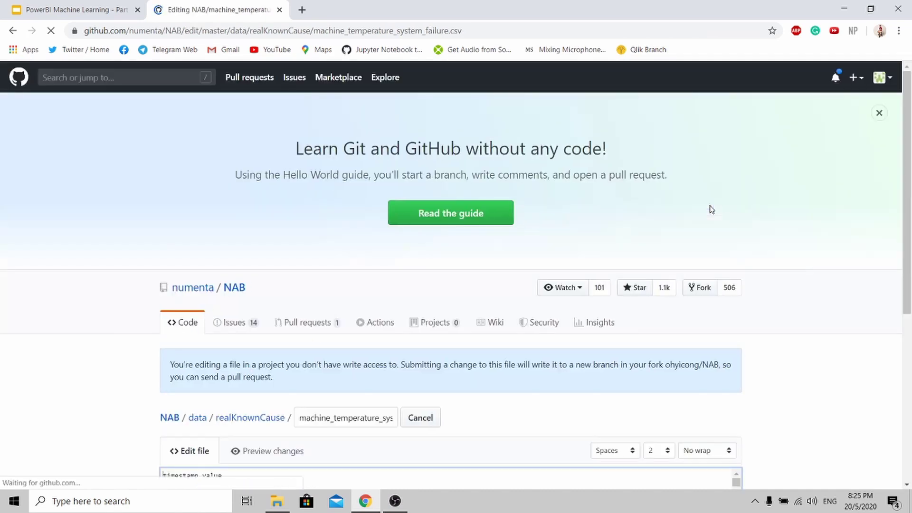
{"action": "scroll", "coordinate": [235, 288], "scroll_direction": "down", "scroll_amount": 5}
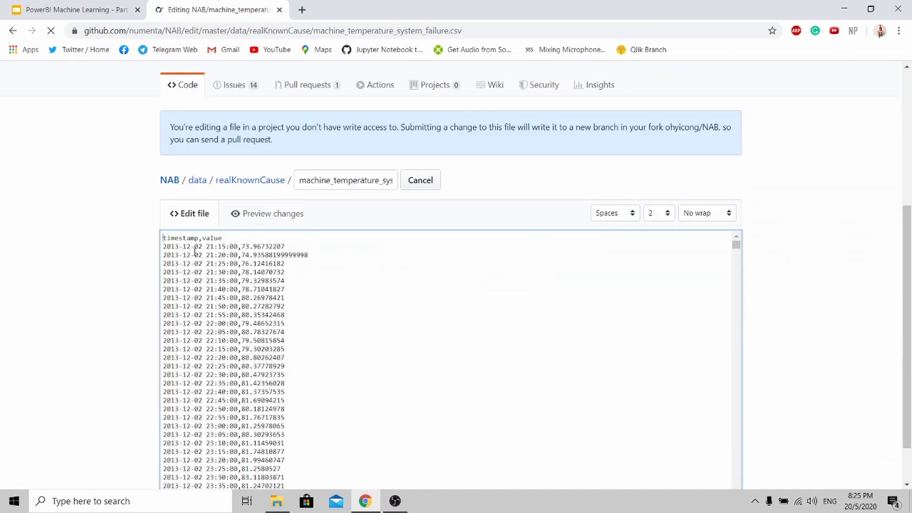
{"action": "key", "text": "ctrl+a"}
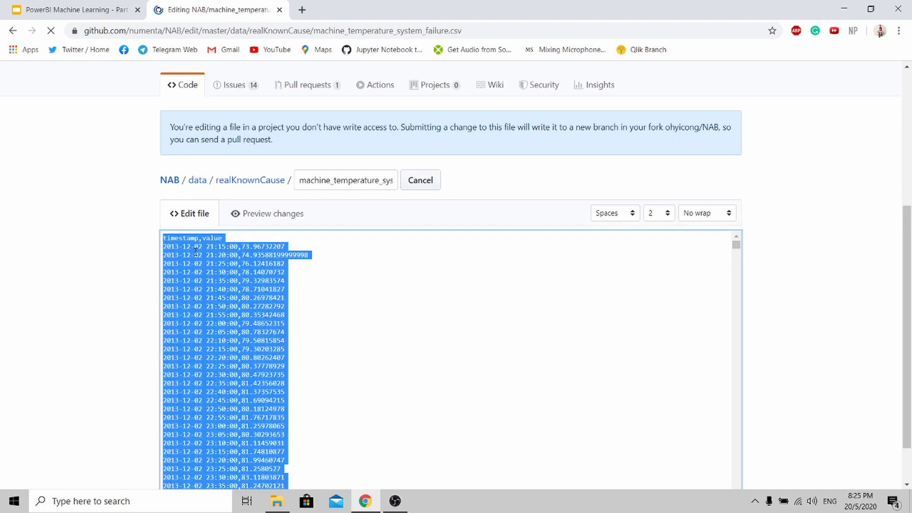
{"action": "left_click", "coordinate": [197, 507]}
Launch Notepad, paste the copied CSV rows and start saving the file.
{"action": "type", "text": "not"}
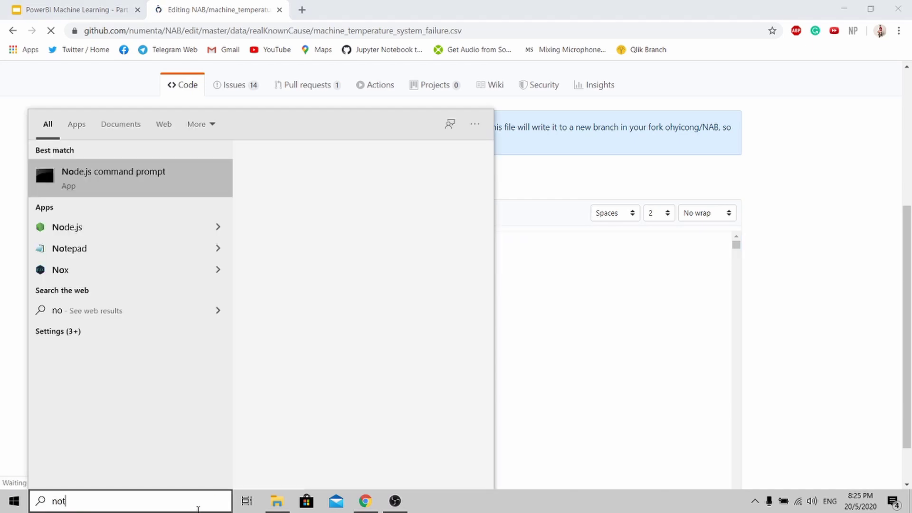
{"action": "type", "text": "epad"}
{"action": "key", "text": "Return"}
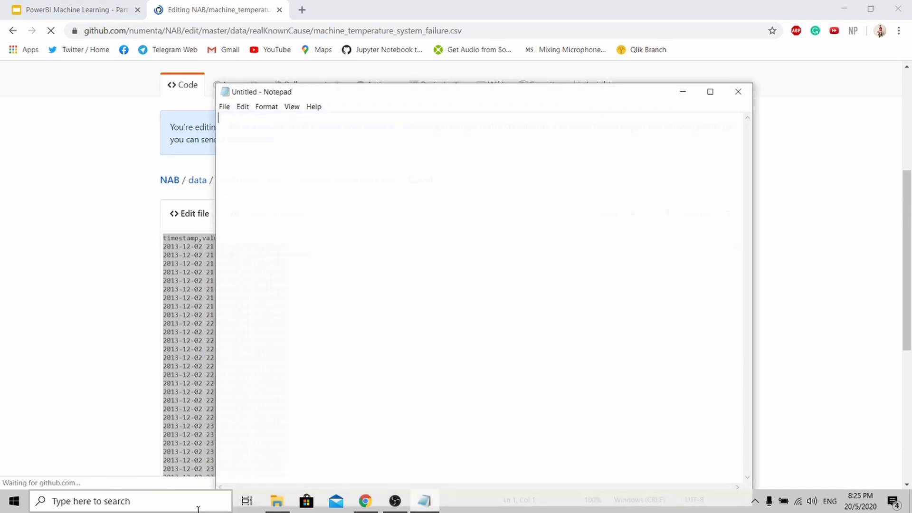
{"action": "key", "text": "ctrl+v"}
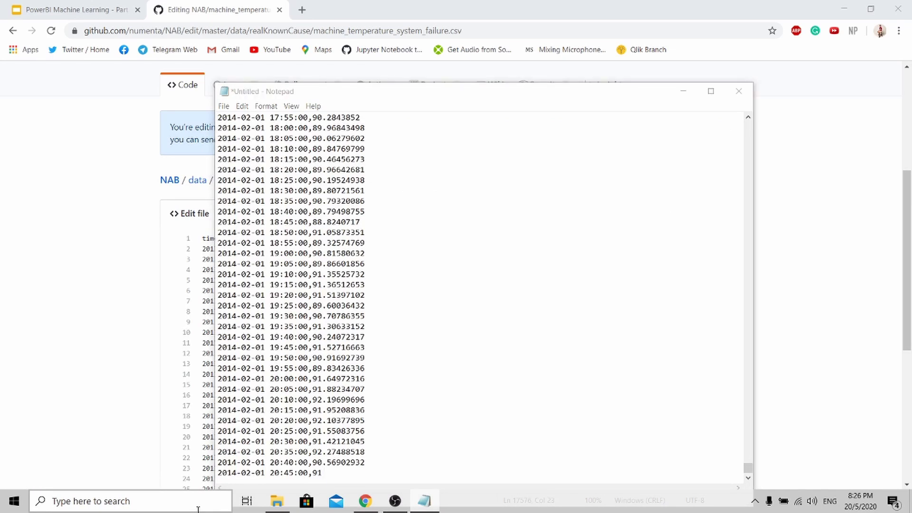
{"action": "key", "text": "ctrl+s"}
Save as All Files over machine_temperature_failure_dataset.csv in Downloads, then close Notepad.
{"action": "left_click", "coordinate": [301, 331]}
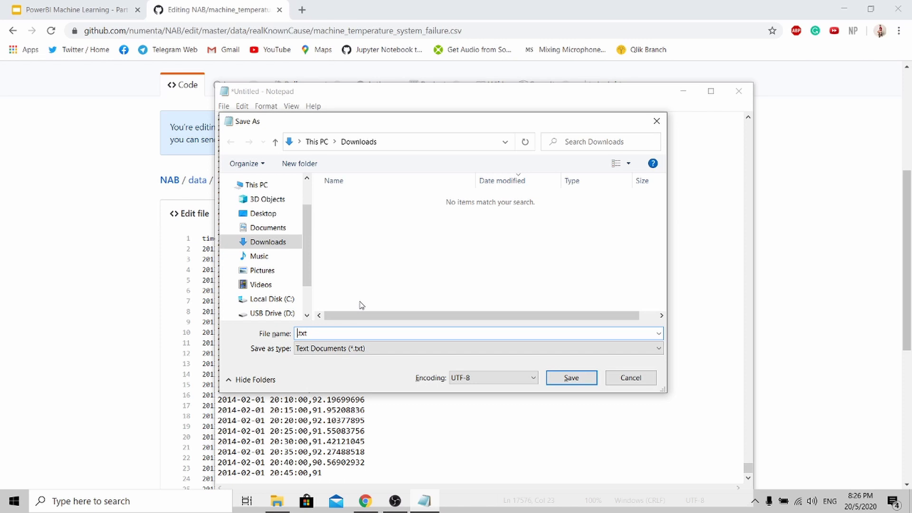
{"action": "type", "text": "machine_failure_dataset"}
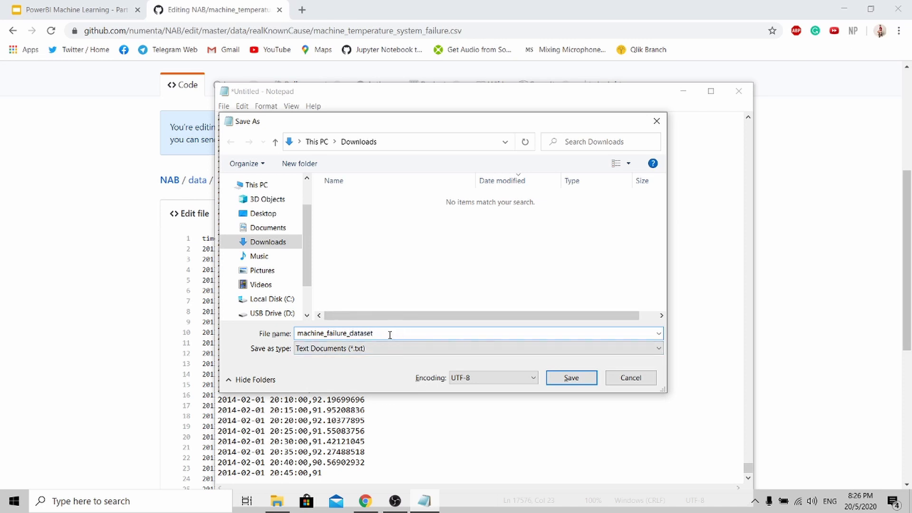
{"action": "left_click", "coordinate": [385, 350]}
{"action": "left_click", "coordinate": [372, 369]}
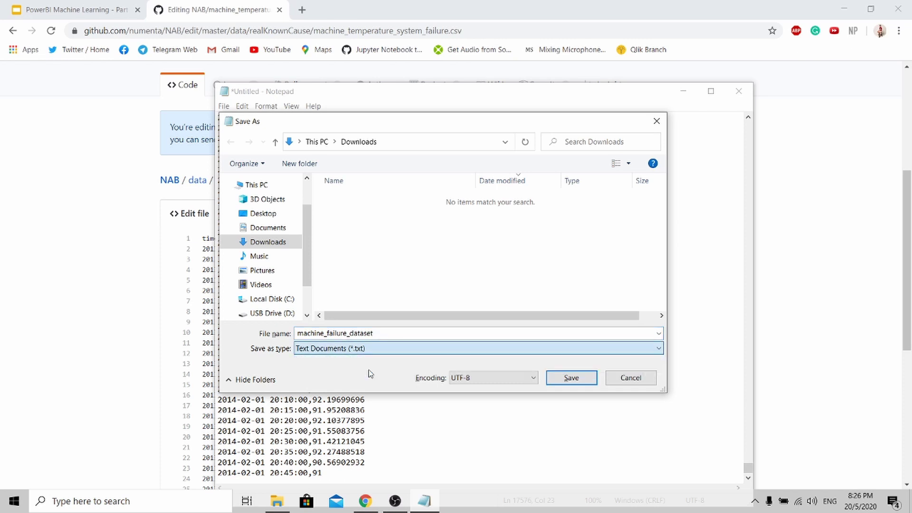
{"action": "double_click", "coordinate": [387, 333]}
{"action": "left_click", "coordinate": [387, 333]}
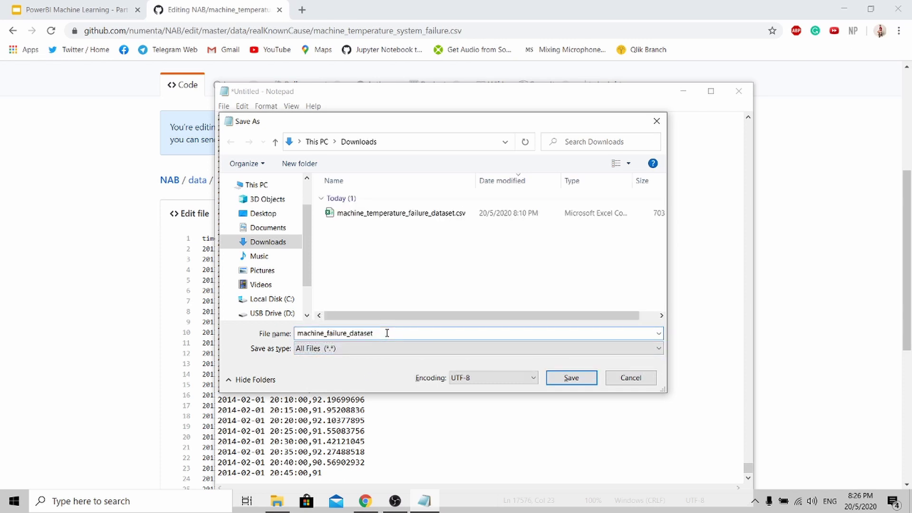
{"action": "left_click", "coordinate": [401, 214]}
{"action": "left_click", "coordinate": [569, 377]}
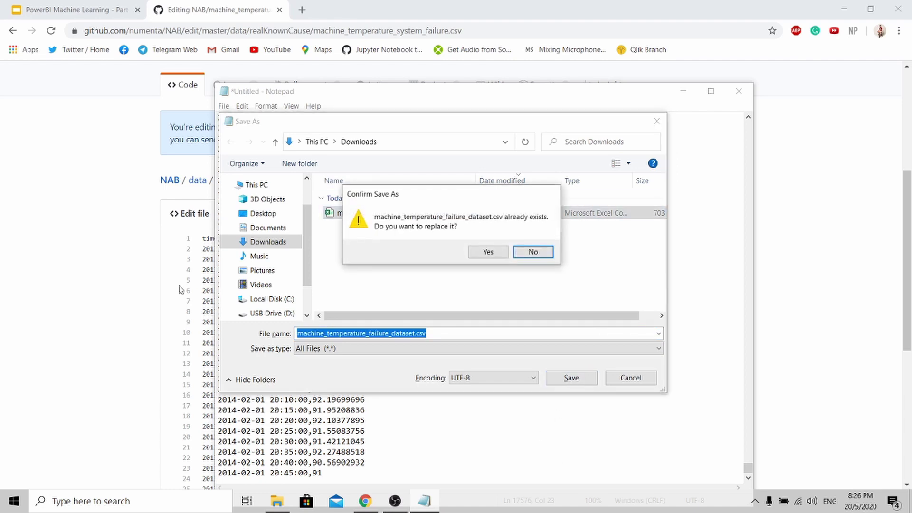
{"action": "left_click", "coordinate": [477, 252]}
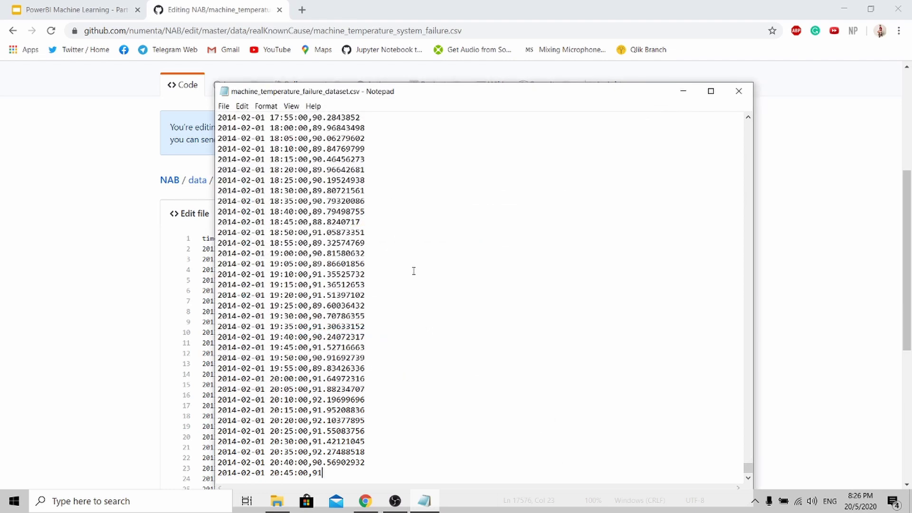
{"action": "left_click", "coordinate": [739, 91]}
Return to the Steps to results slide and highlight PowerBI in step 2.
{"action": "left_click", "coordinate": [62, 9]}
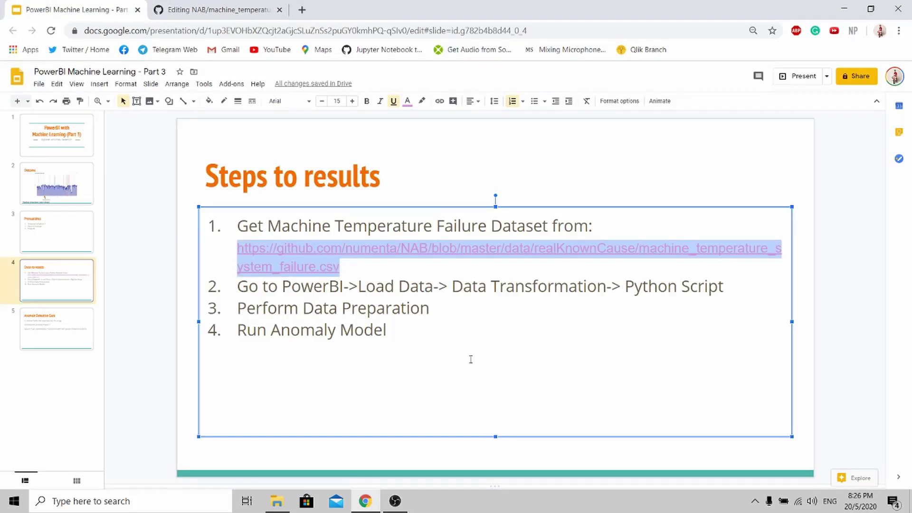
{"action": "left_click", "coordinate": [284, 287]}
{"action": "left_click_drag", "start_coordinate": [291, 286], "coordinate": [339, 287]}
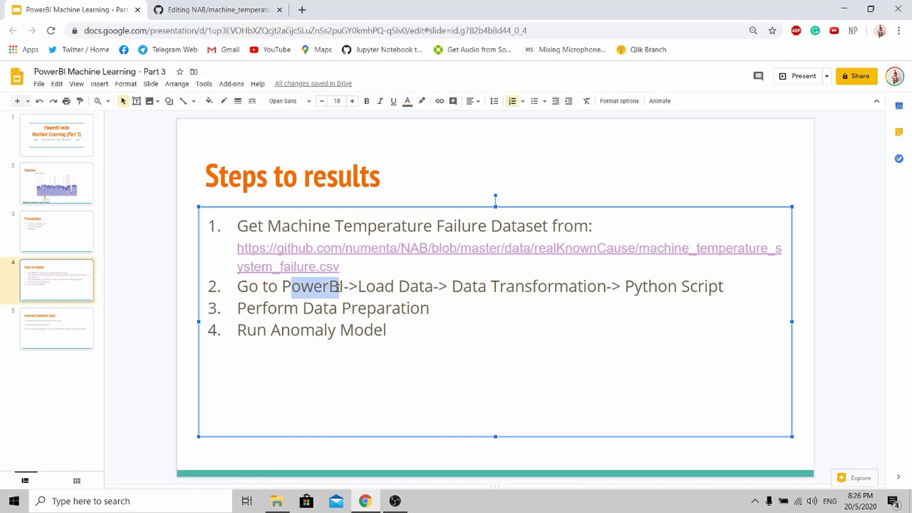
Launch Power BI Desktop from a 'power' Windows search and bring it forward.
{"action": "left_click", "coordinate": [171, 510]}
{"action": "type", "text": "power"}
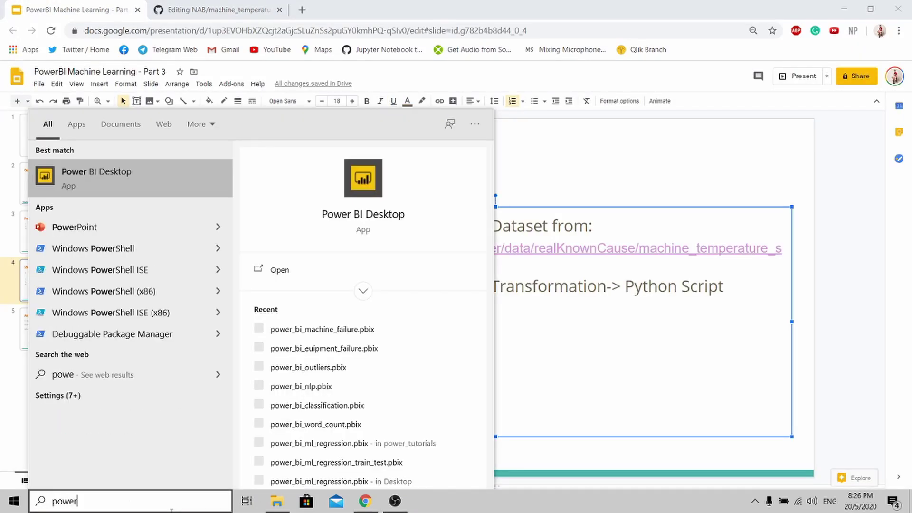
{"action": "key", "text": "Return"}
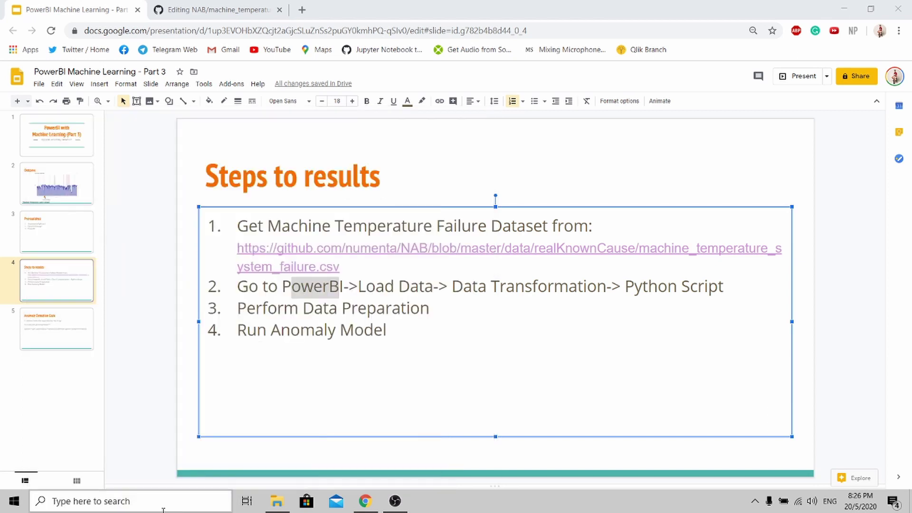
{"action": "left_click", "coordinate": [164, 413]}
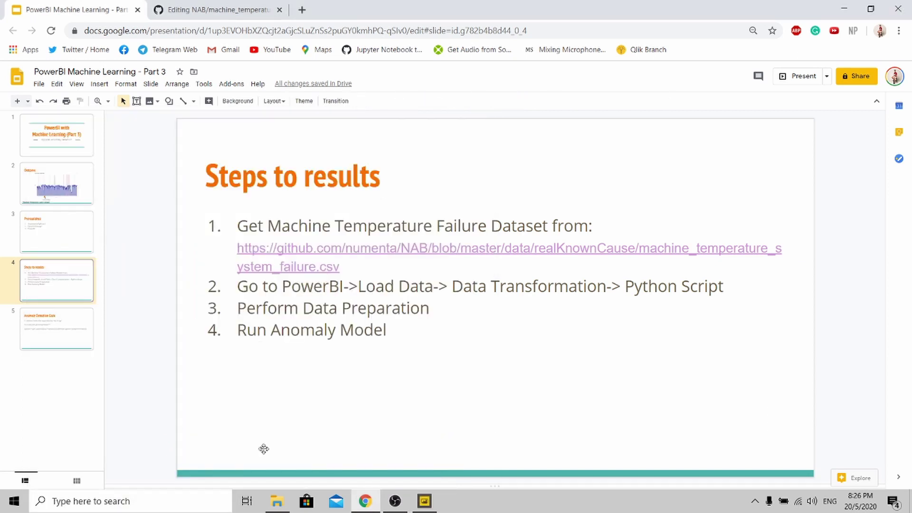
{"action": "left_click", "coordinate": [425, 502]}
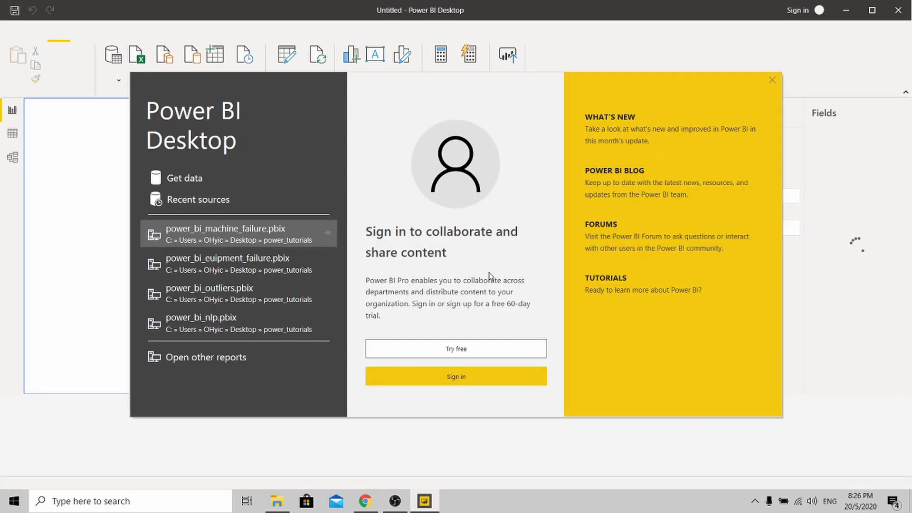
Import the machine temperature CSV via Text/CSV and view its timestamp and value rows.
{"action": "left_click", "coordinate": [190, 180]}
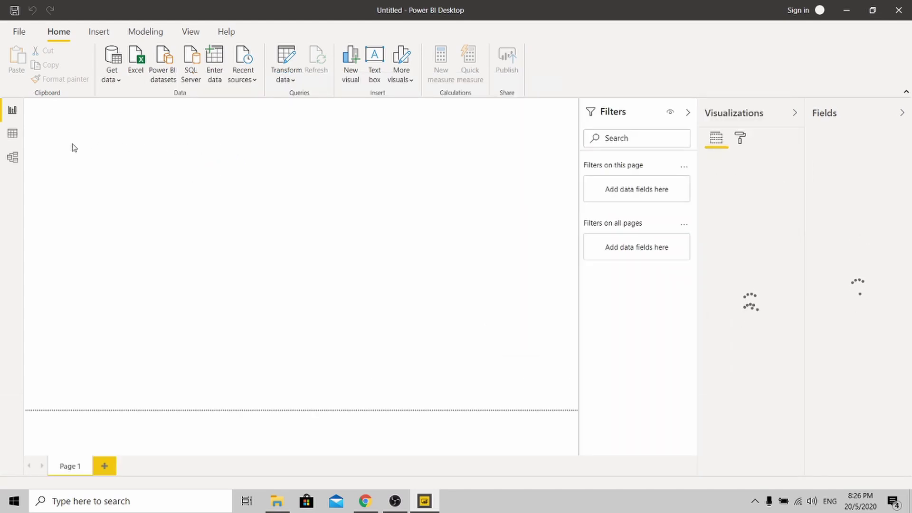
{"action": "double_click", "coordinate": [442, 132]}
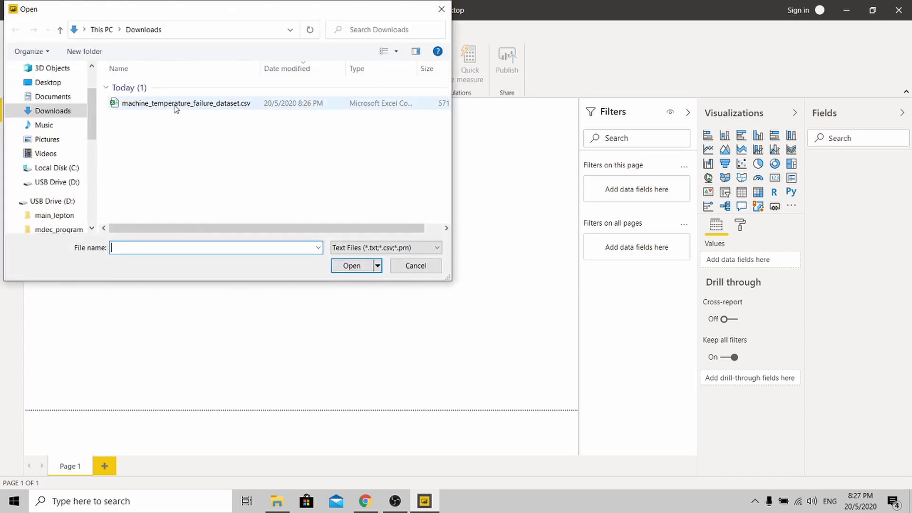
{"action": "double_click", "coordinate": [176, 104]}
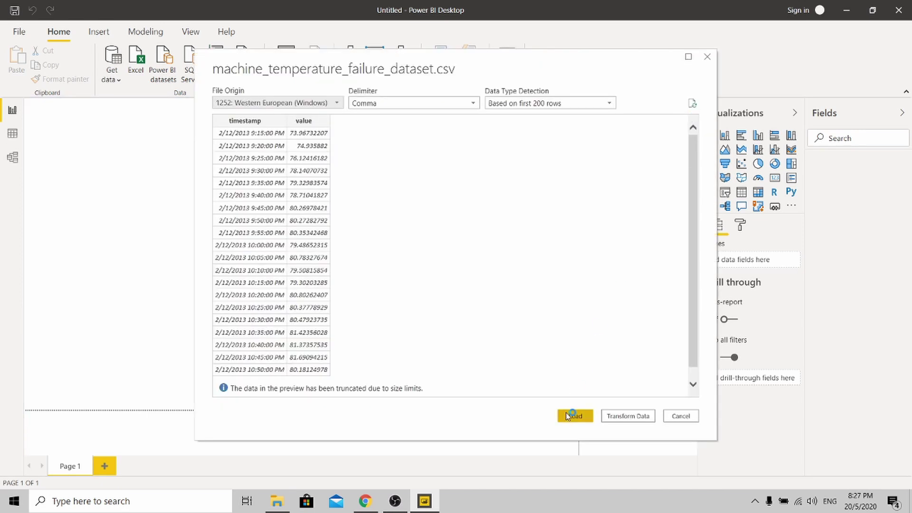
{"action": "left_click", "coordinate": [574, 416]}
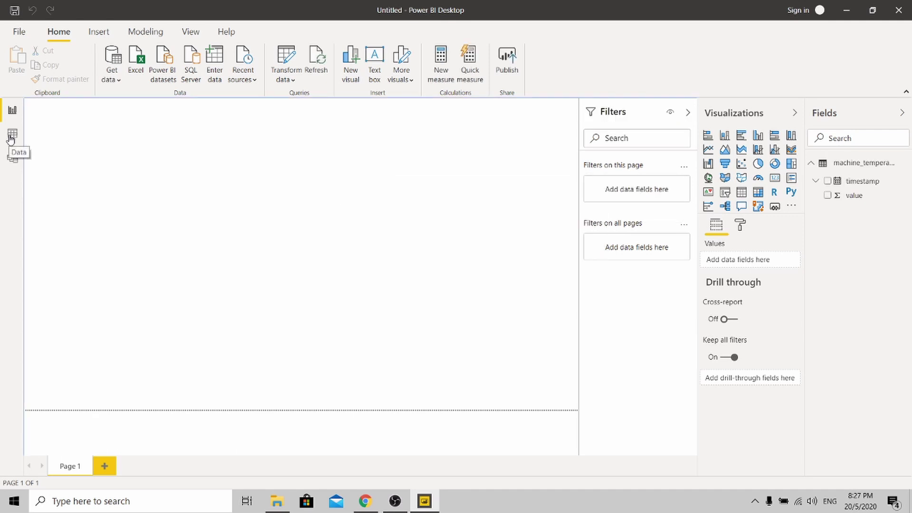
{"action": "left_click", "coordinate": [11, 135]}
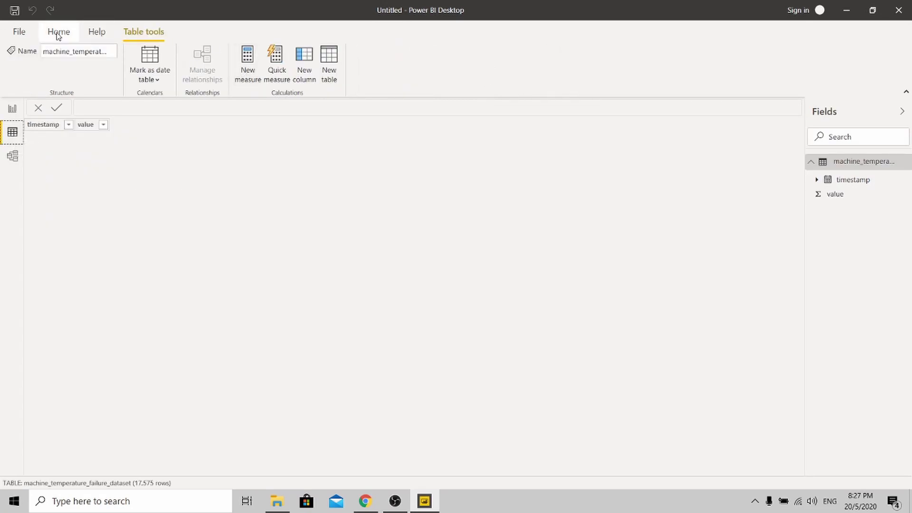
{"action": "left_click", "coordinate": [58, 33]}
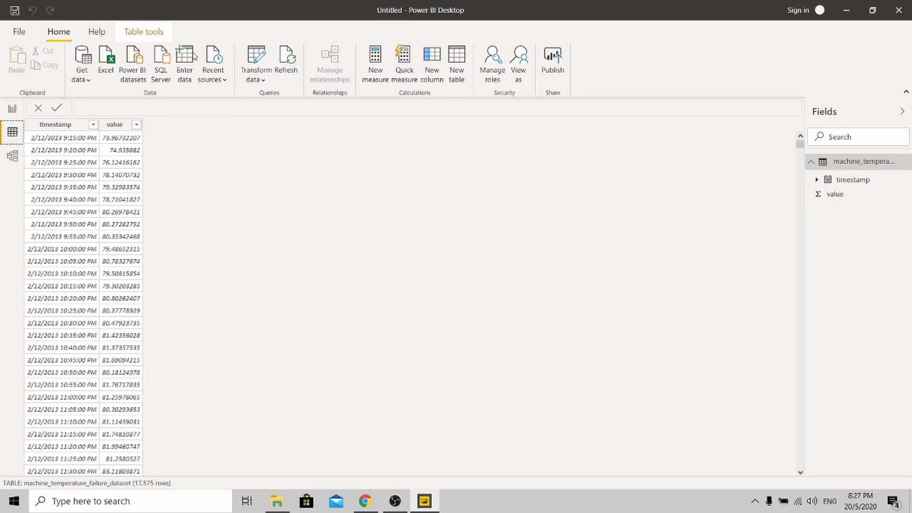
In the query editor, add an index column from 0, typed Whole Number and named index.
{"action": "left_click", "coordinate": [261, 59]}
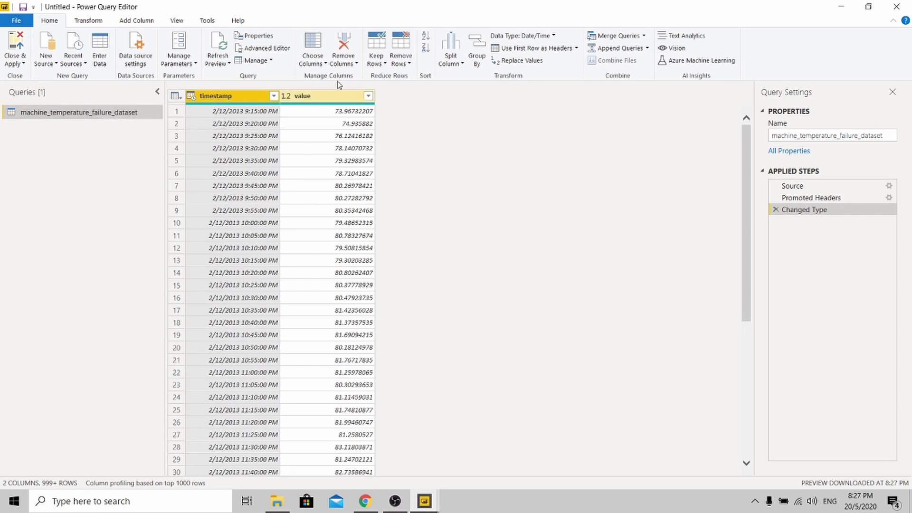
{"action": "left_click", "coordinate": [133, 24]}
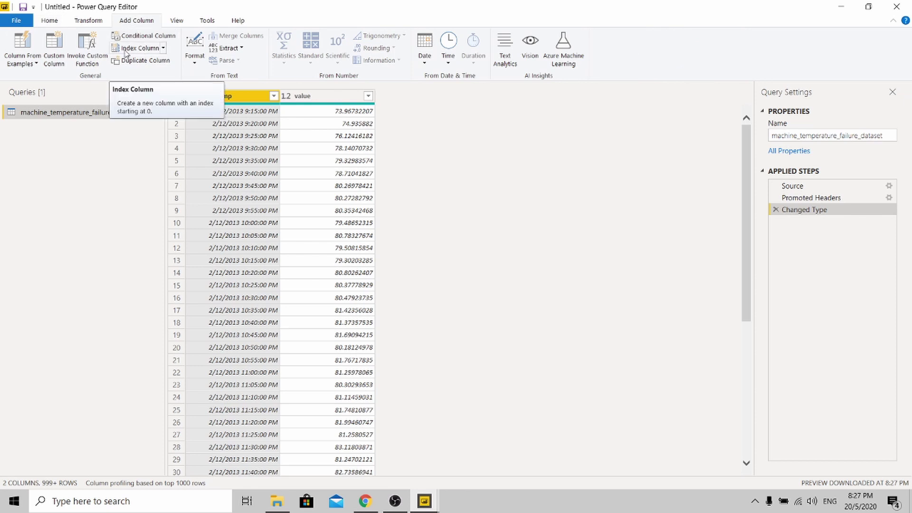
{"action": "left_click", "coordinate": [127, 49]}
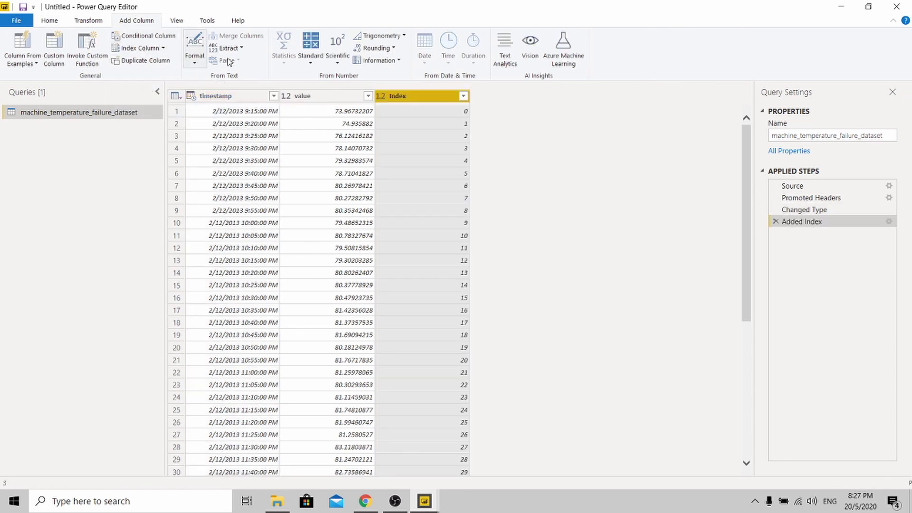
{"action": "left_click", "coordinate": [381, 97]}
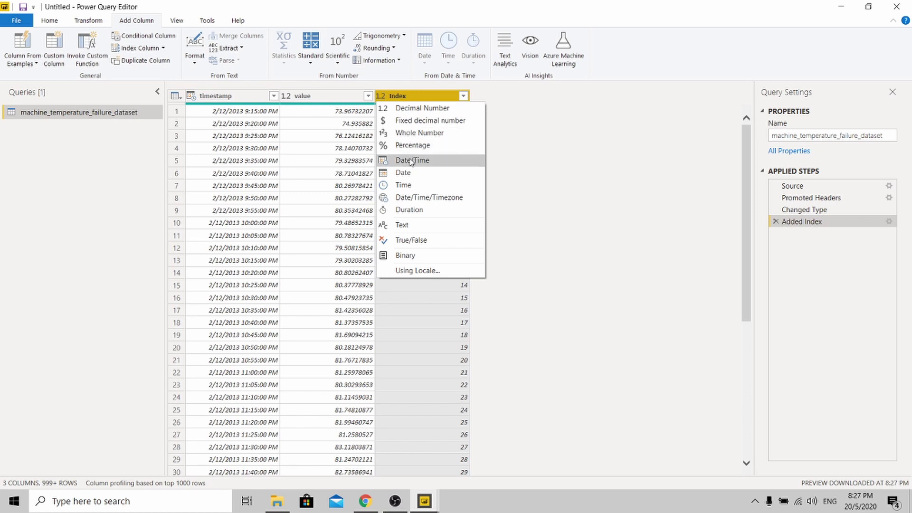
{"action": "left_click", "coordinate": [419, 132]}
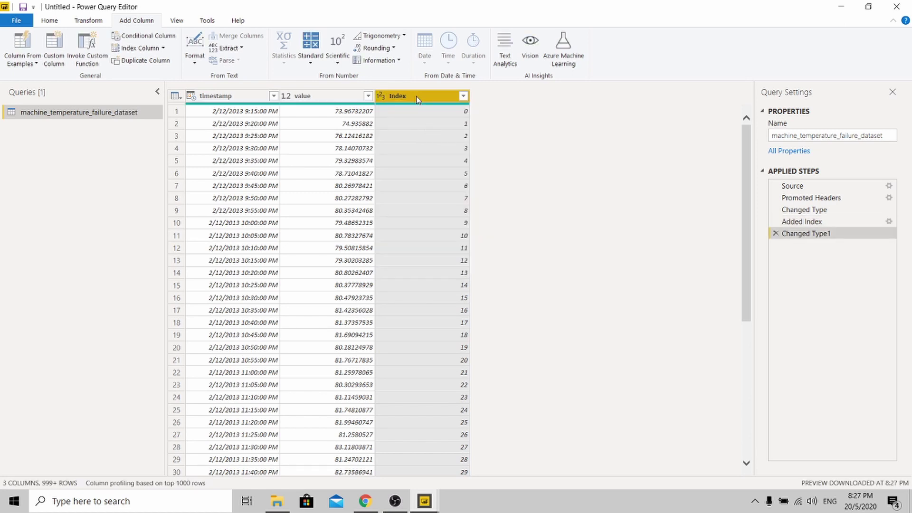
{"action": "double_click", "coordinate": [416, 96]}
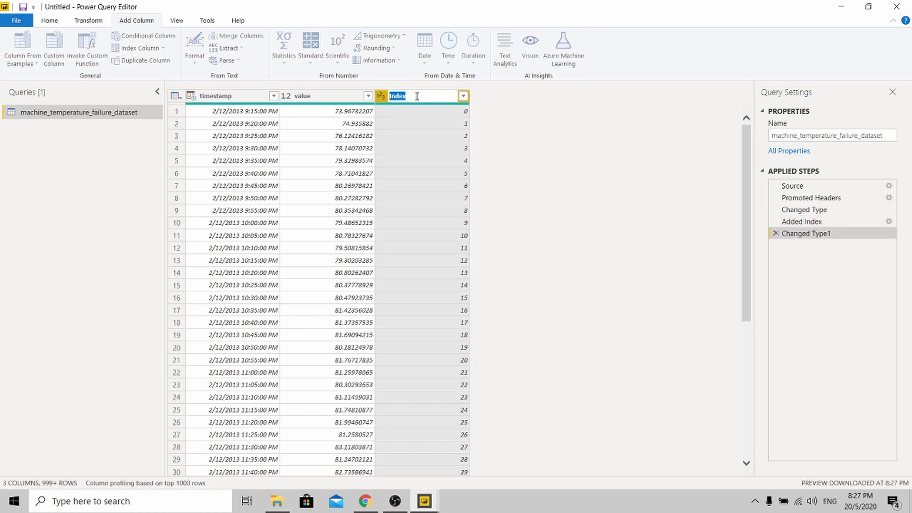
{"action": "type", "text": "index"}
{"action": "key", "text": "Return"}
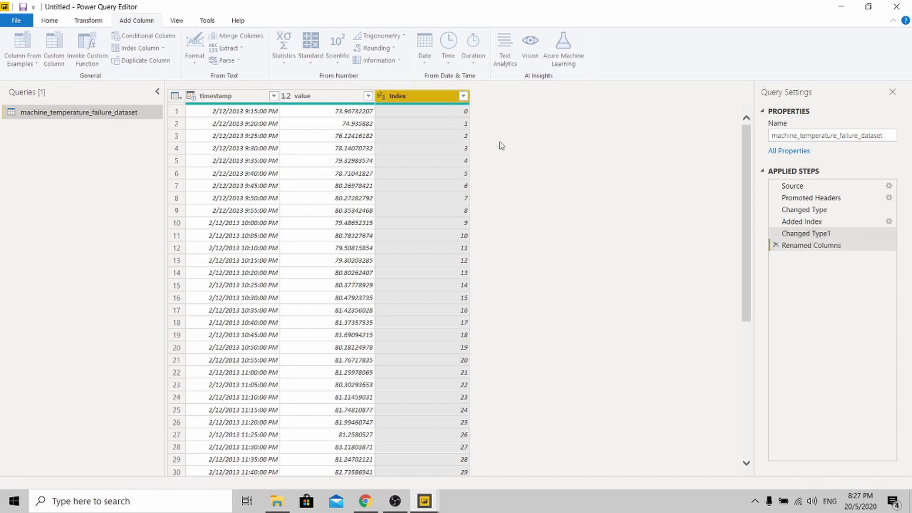
Copy and paste the machine temperature query to create a duplicate.
{"action": "right_click", "coordinate": [60, 115]}
{"action": "left_click", "coordinate": [56, 142]}
{"action": "right_click", "coordinate": [57, 143]}
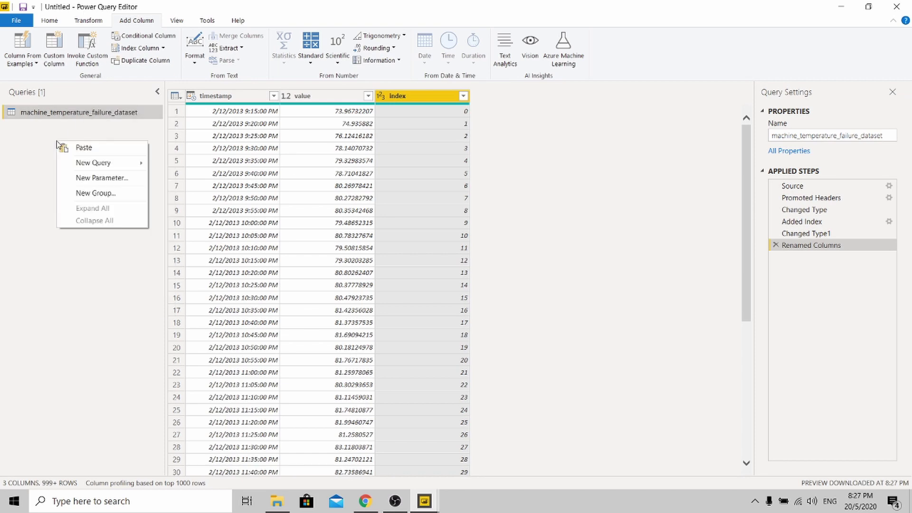
{"action": "left_click", "coordinate": [87, 148]}
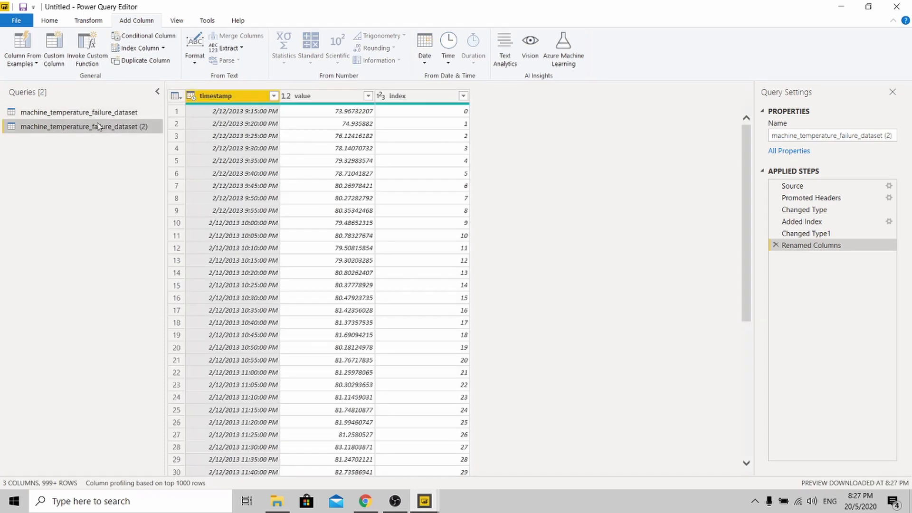
{"action": "left_click", "coordinate": [99, 116]}
{"action": "left_click", "coordinate": [95, 128]}
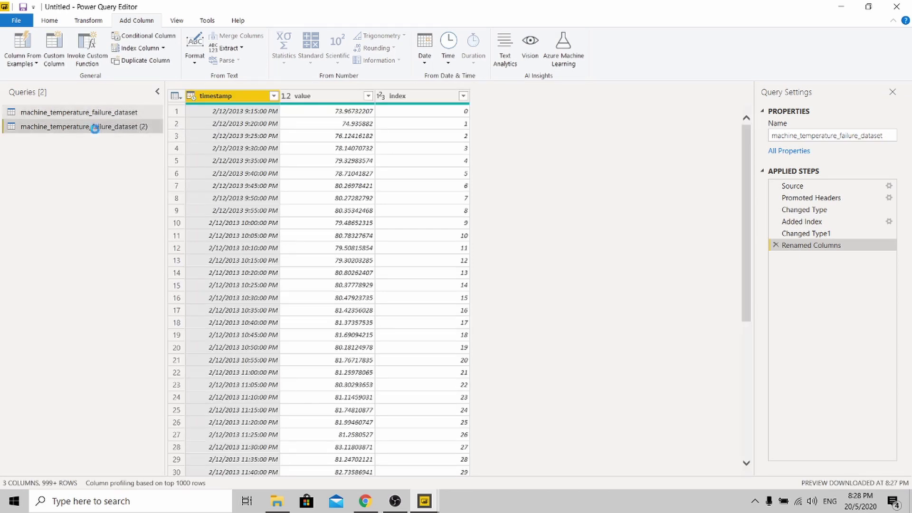
Rename the two queries original_dataset and predicted_dataset.
{"action": "left_click", "coordinate": [102, 113]}
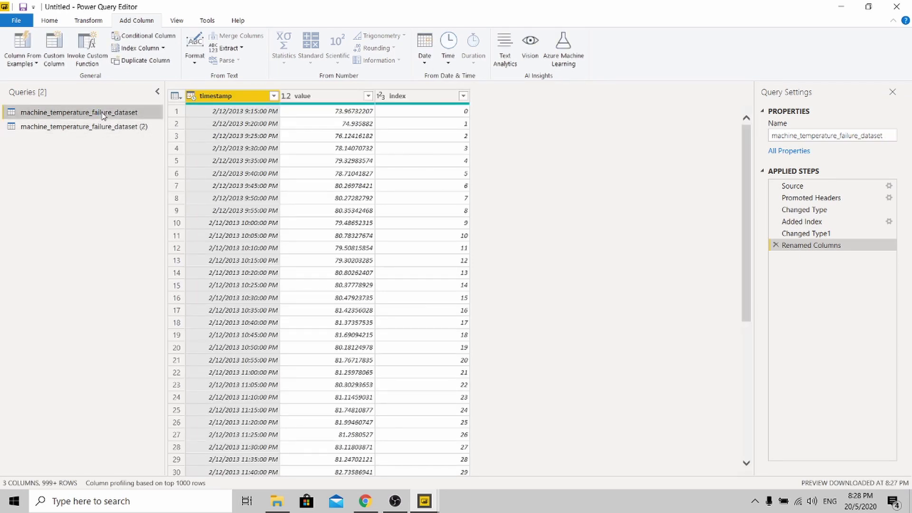
{"action": "double_click", "coordinate": [102, 114]}
{"action": "type", "text": "original_da"}
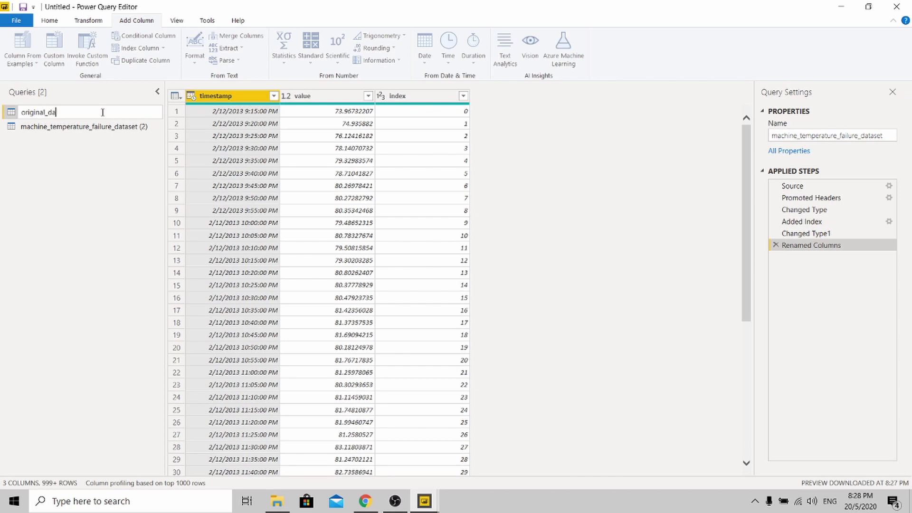
{"action": "type", "text": "taset"}
{"action": "left_click", "coordinate": [95, 127]}
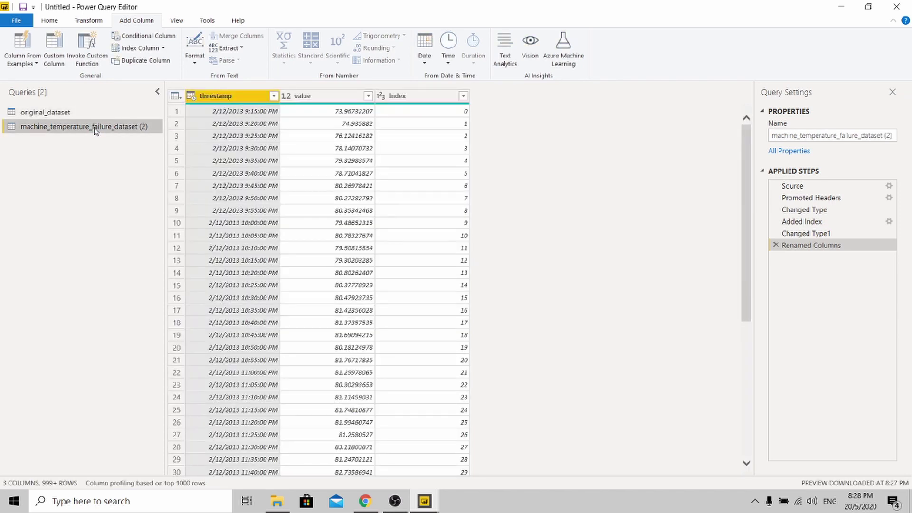
{"action": "double_click", "coordinate": [95, 128]}
{"action": "type", "text": "predicted_data"}
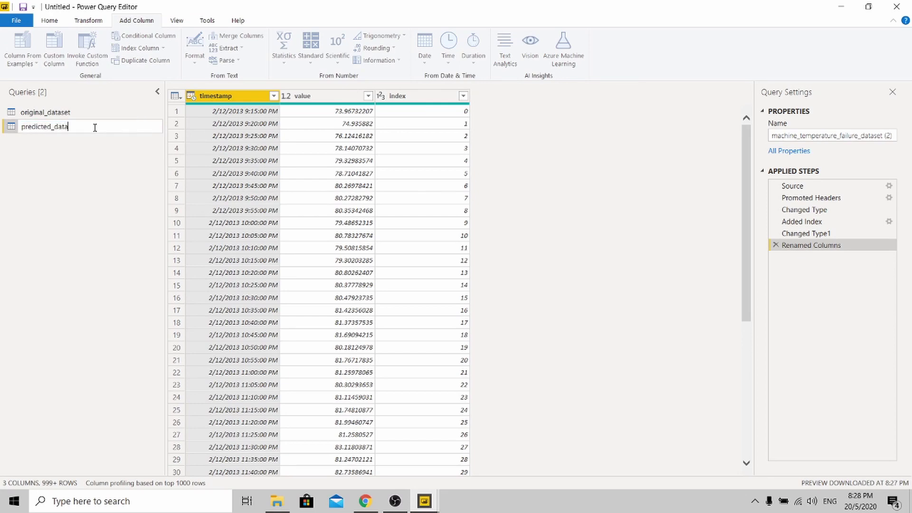
{"action": "type", "text": "set"}
{"action": "key", "text": "Return"}
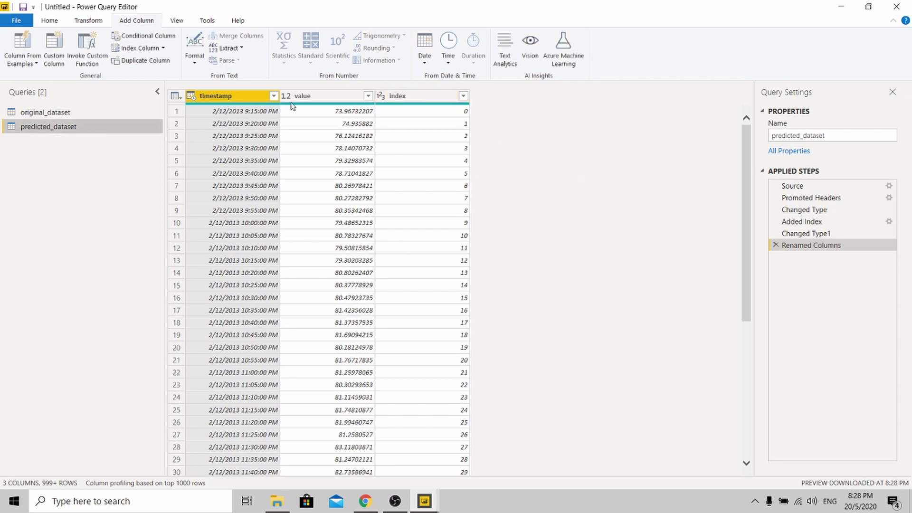
From the Transform tab, add a Run Python script step to predicted_dataset.
{"action": "left_click", "coordinate": [91, 24]}
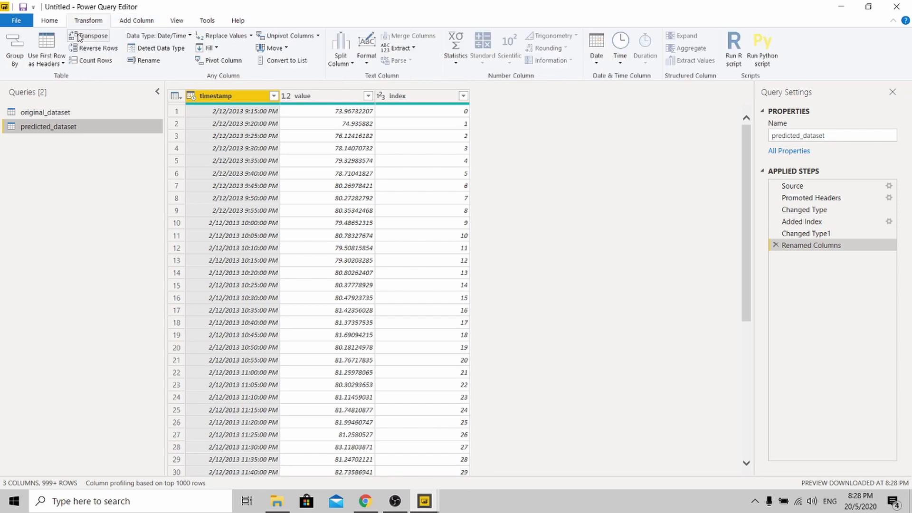
{"action": "left_click", "coordinate": [761, 46]}
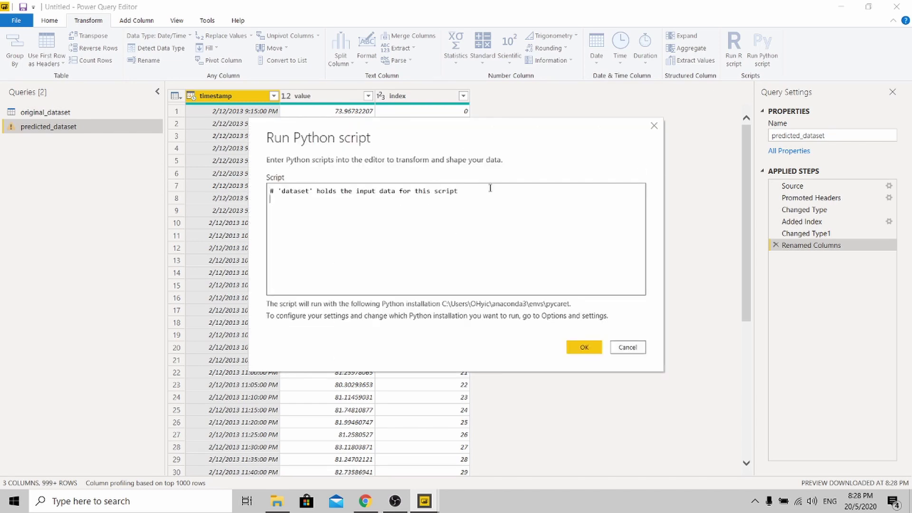
Select the three code lines on the Anomaly Detection Code slide, then return to the query editor.
{"action": "left_click", "coordinate": [366, 501]}
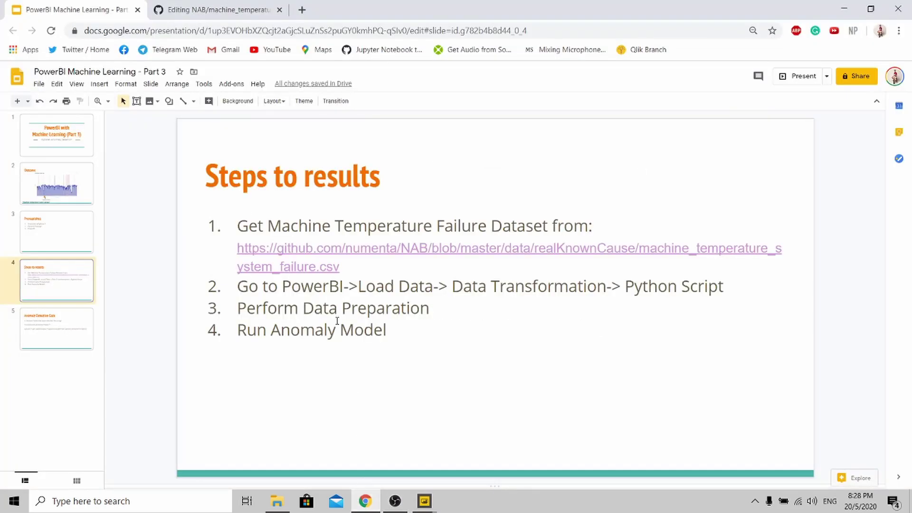
{"action": "left_click", "coordinate": [41, 339]}
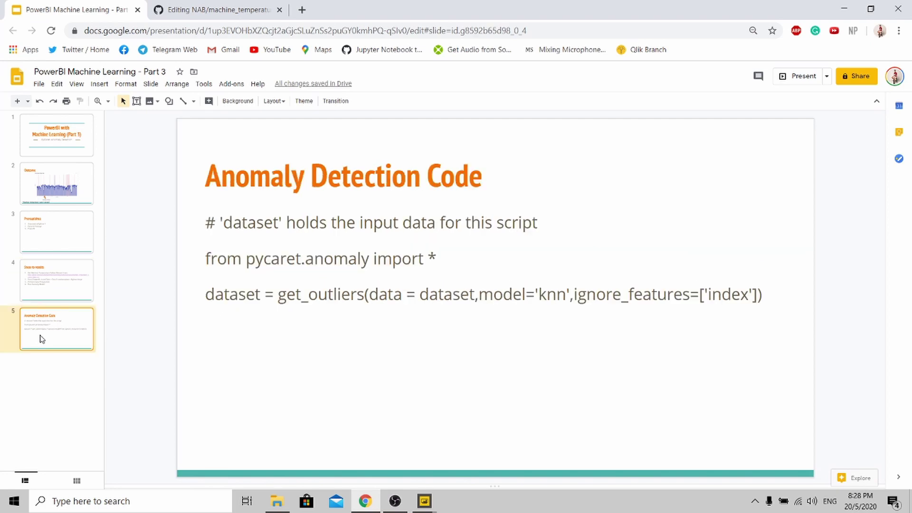
{"action": "left_click", "coordinate": [538, 268]}
{"action": "left_click_drag", "start_coordinate": [775, 298], "coordinate": [206, 218]}
{"action": "key", "text": "ctrl+c"}
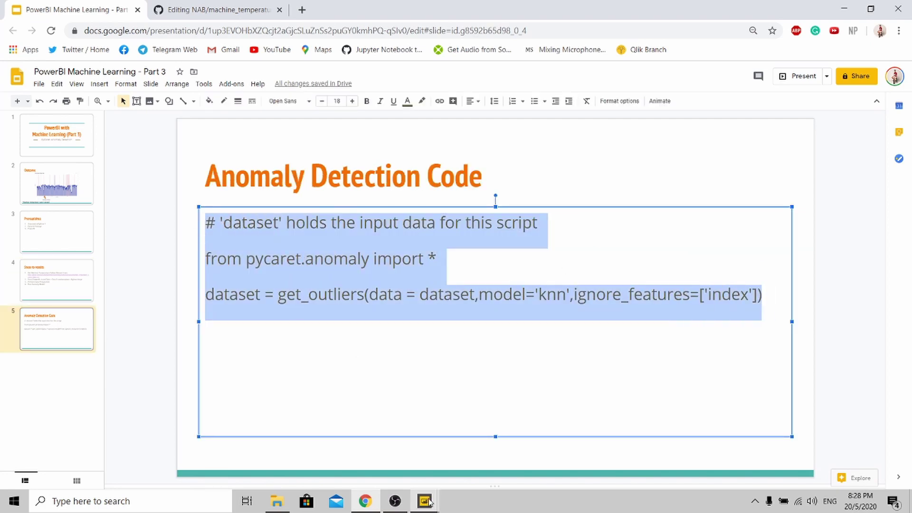
{"action": "mouse_move", "coordinate": [428, 502]}
{"action": "left_click", "coordinate": [518, 444]}
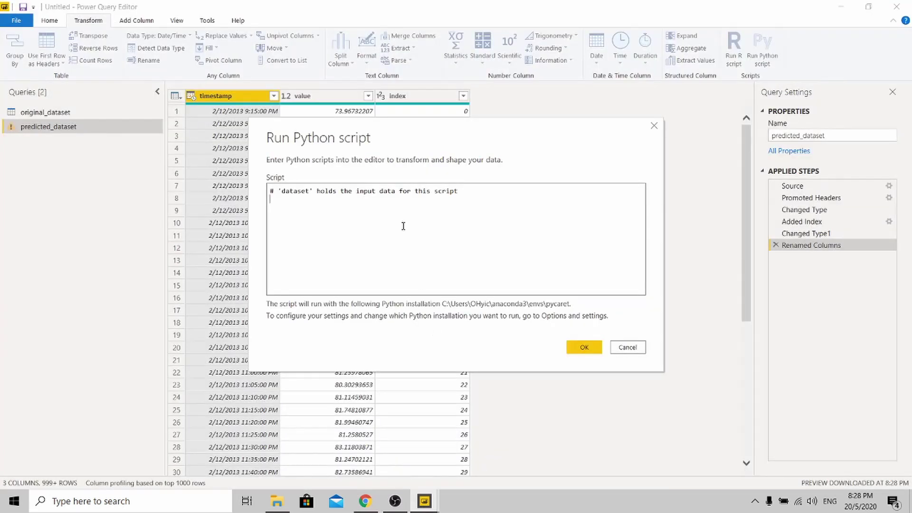
Paste the anomaly detection code into the script box, removing the duplicate comment line.
{"action": "key", "text": "ctrl+v"}
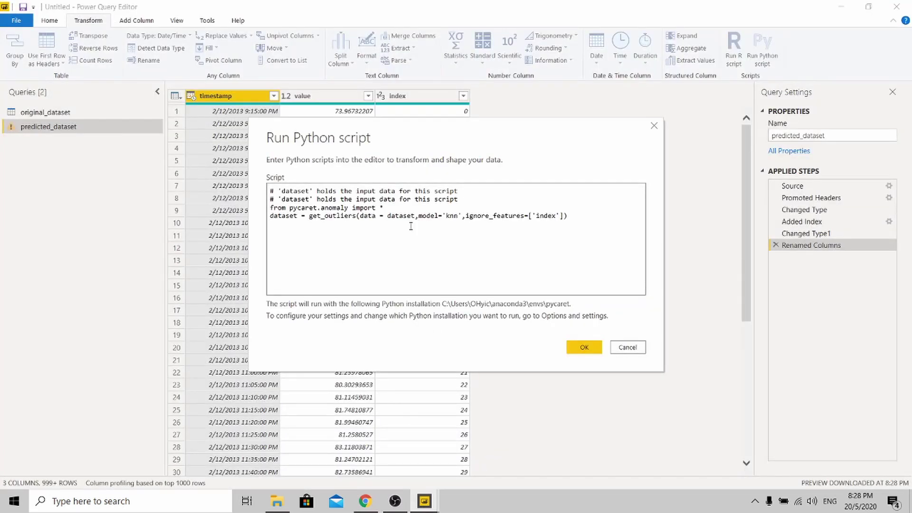
{"action": "left_click_drag", "start_coordinate": [459, 191], "coordinate": [248, 186]}
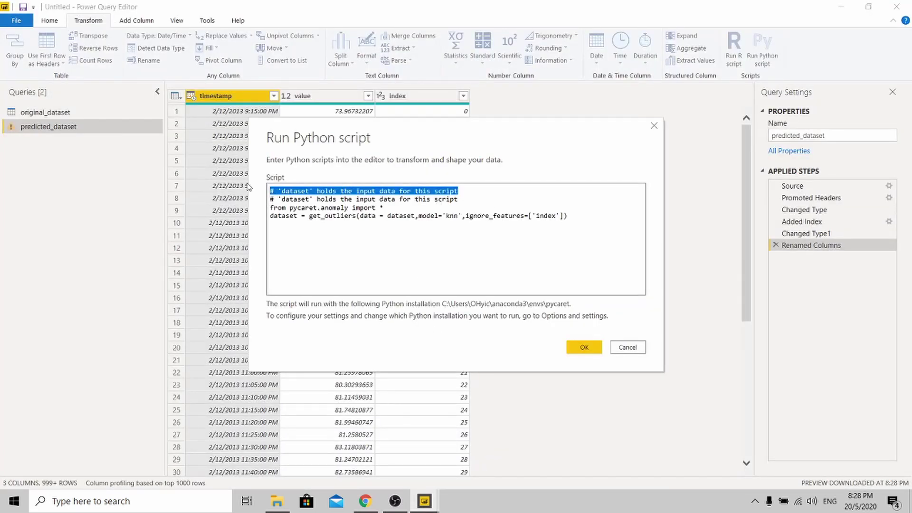
{"action": "key", "text": "Delete"}
{"action": "key", "text": "BackSpace"}
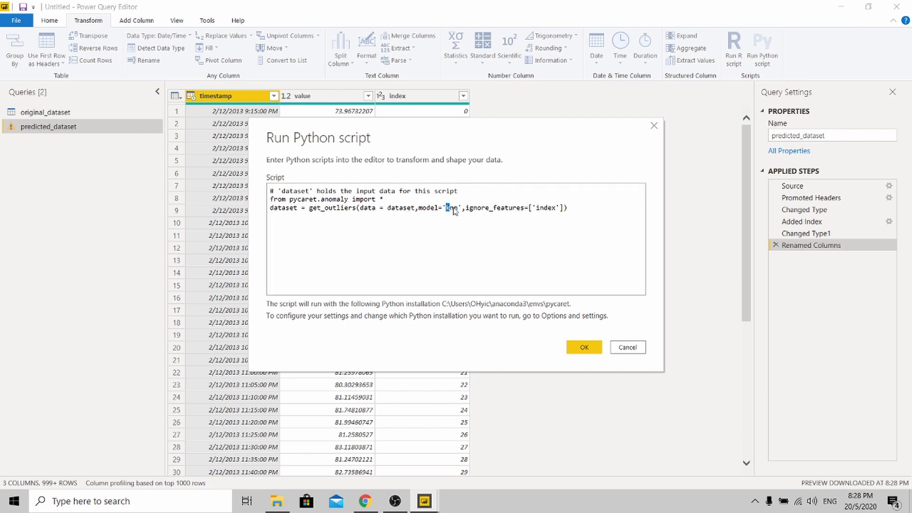
Review the knn model and ignore_features arguments, then run the script with OK.
{"action": "double_click", "coordinate": [449, 208]}
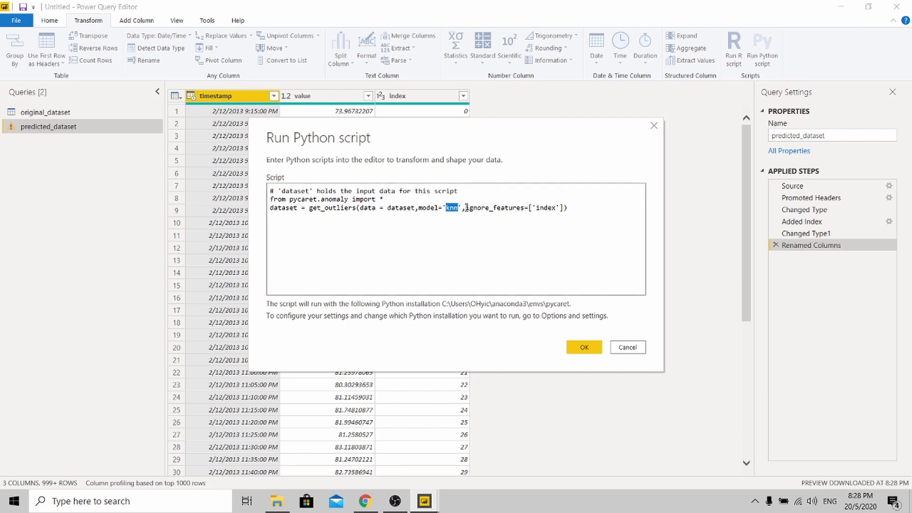
{"action": "left_click_drag", "start_coordinate": [466, 208], "coordinate": [560, 207]}
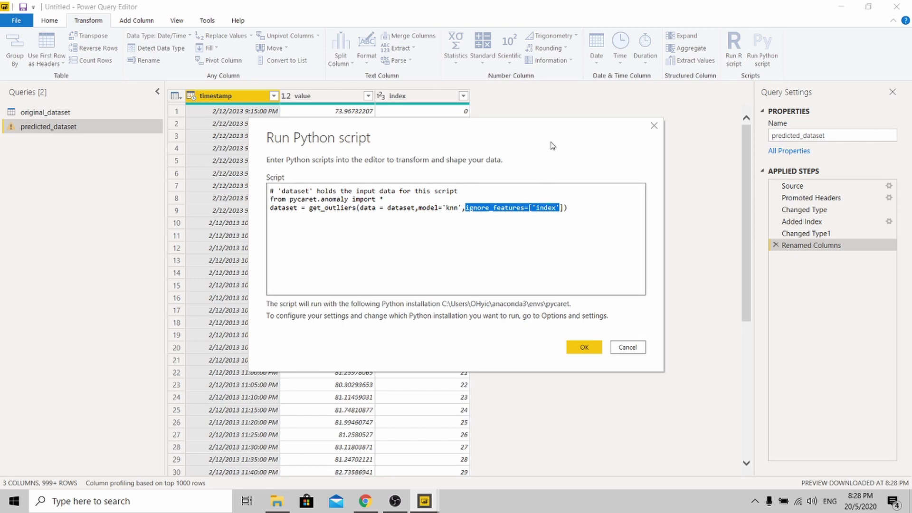
{"action": "left_click_drag", "start_coordinate": [552, 145], "coordinate": [449, 203]}
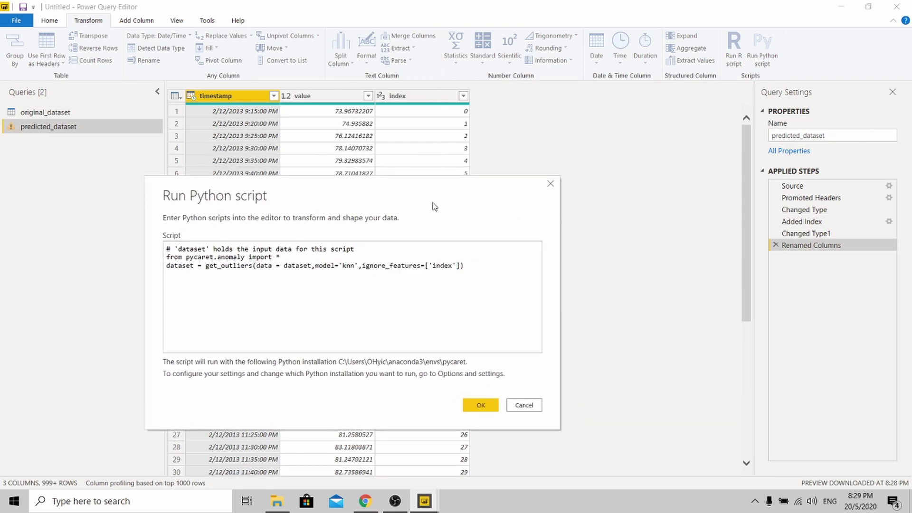
{"action": "left_click_drag", "start_coordinate": [473, 187], "coordinate": [527, 145]}
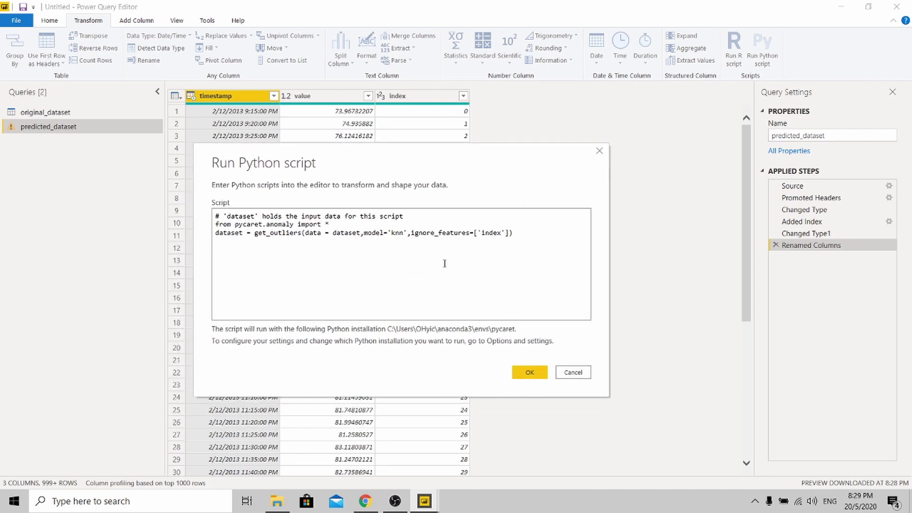
{"action": "left_click", "coordinate": [531, 374]}
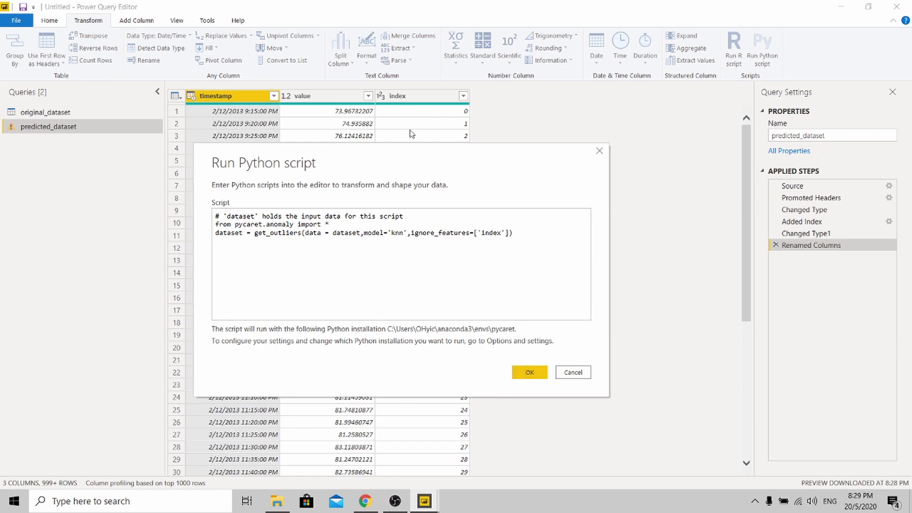
{"action": "left_click", "coordinate": [531, 373]}
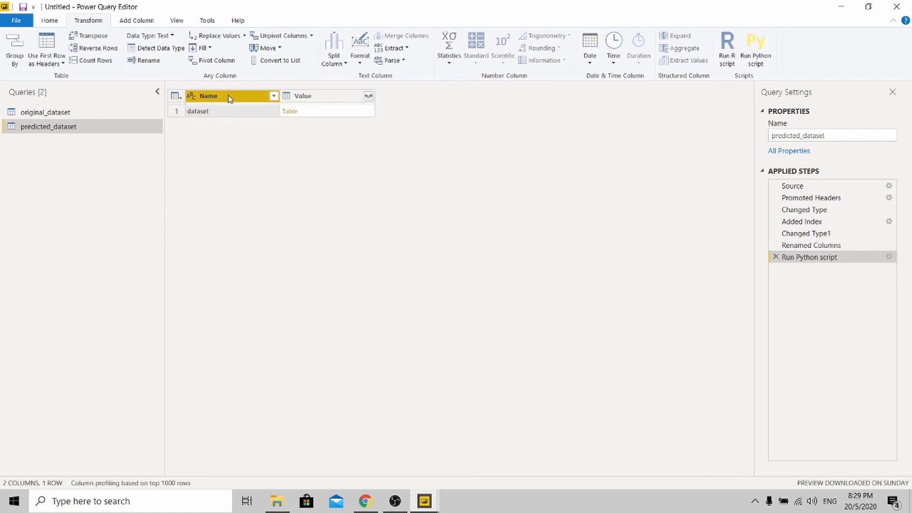
Drop the Name column and expand Value into timestamp, value, Index, Label and Score columns.
{"action": "right_click", "coordinate": [228, 97]}
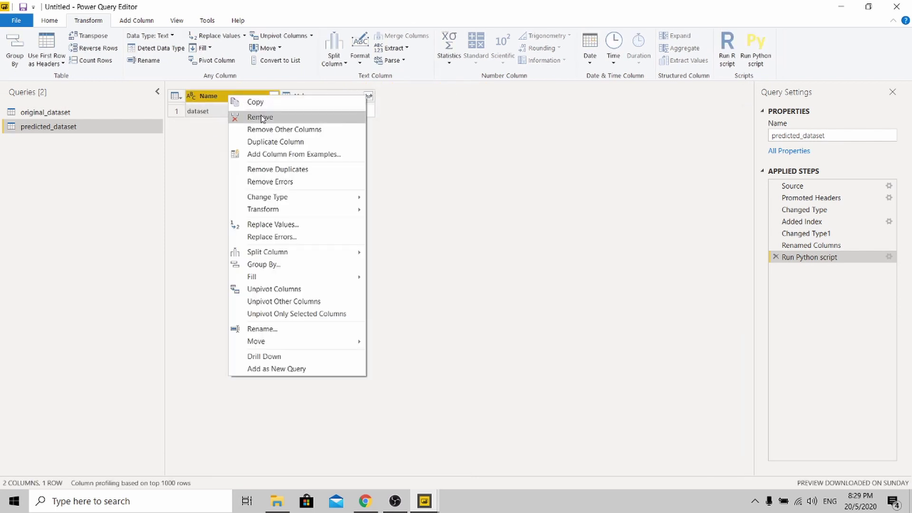
{"action": "left_click", "coordinate": [261, 117]}
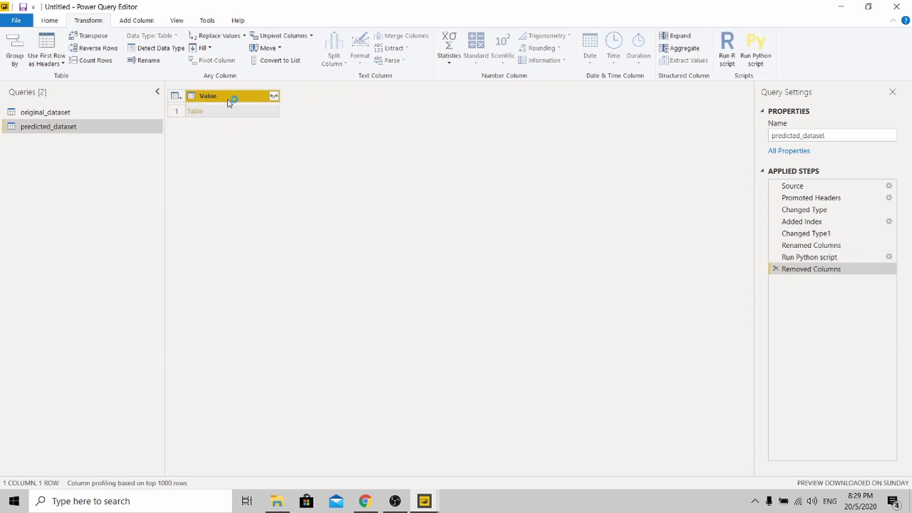
{"action": "left_click", "coordinate": [276, 97]}
{"action": "left_click", "coordinate": [221, 245]}
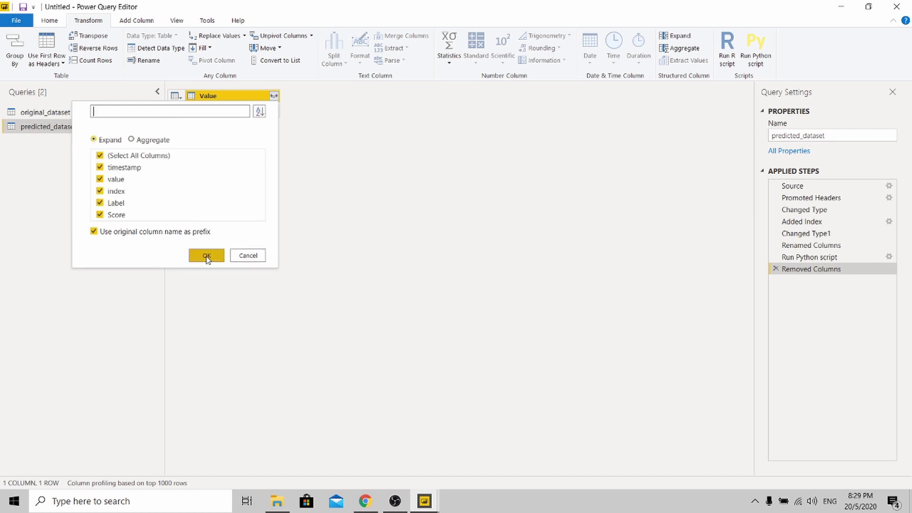
{"action": "left_click", "coordinate": [206, 257]}
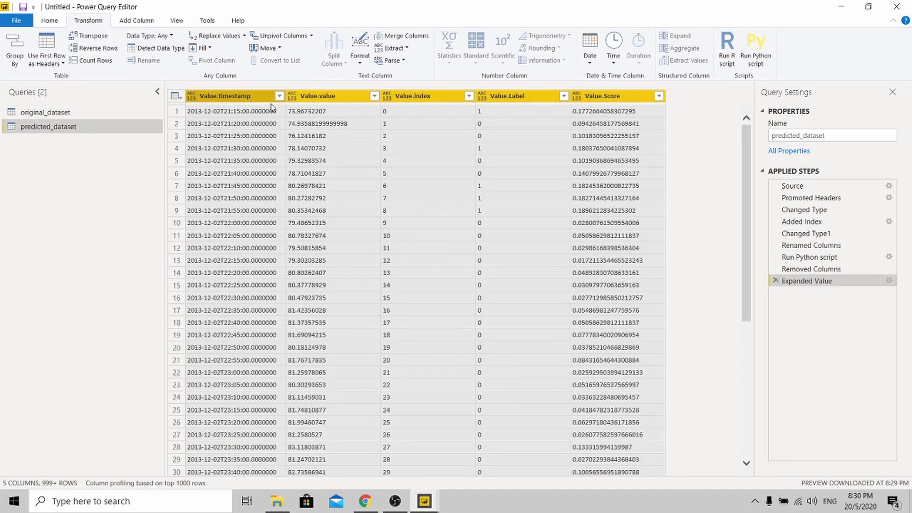
Remove the Value.timestamp, Value.value and Value.Label columns.
{"action": "left_click", "coordinate": [226, 92]}
{"action": "right_click", "coordinate": [226, 92]}
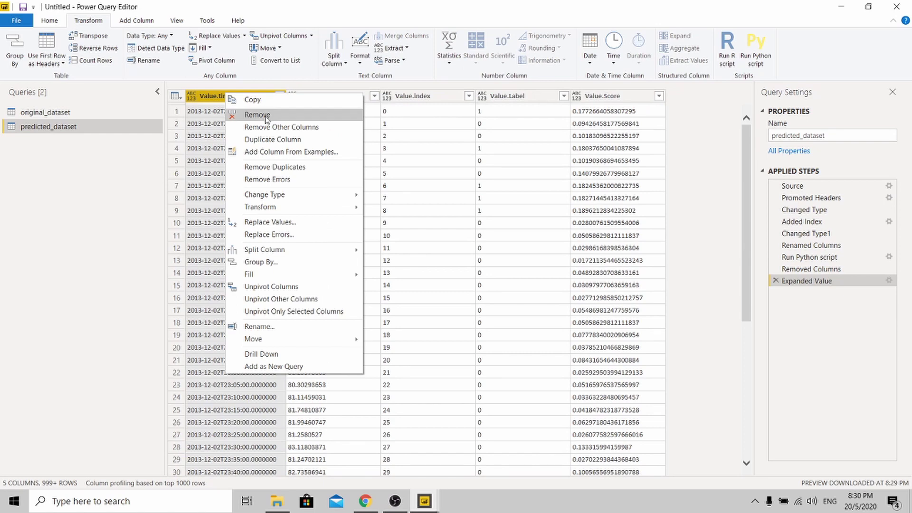
{"action": "left_click", "coordinate": [266, 117]}
{"action": "right_click", "coordinate": [229, 97]}
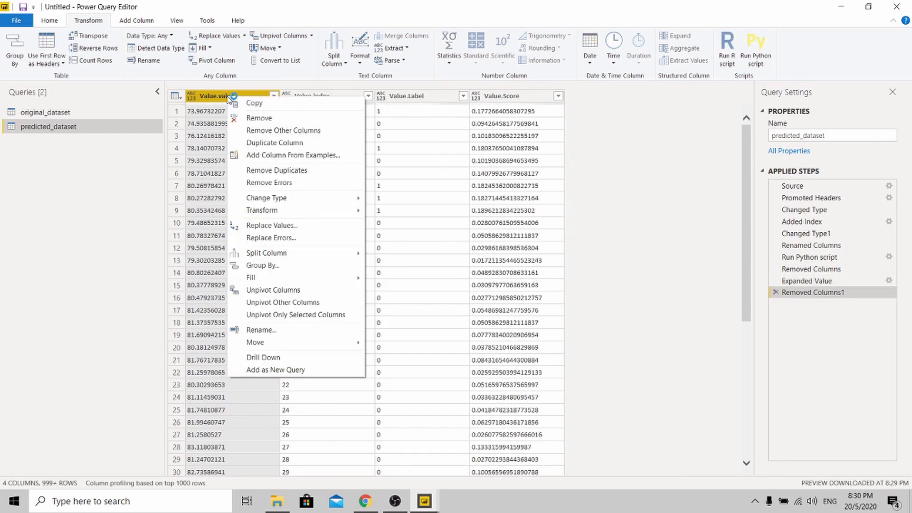
{"action": "left_click", "coordinate": [238, 119]}
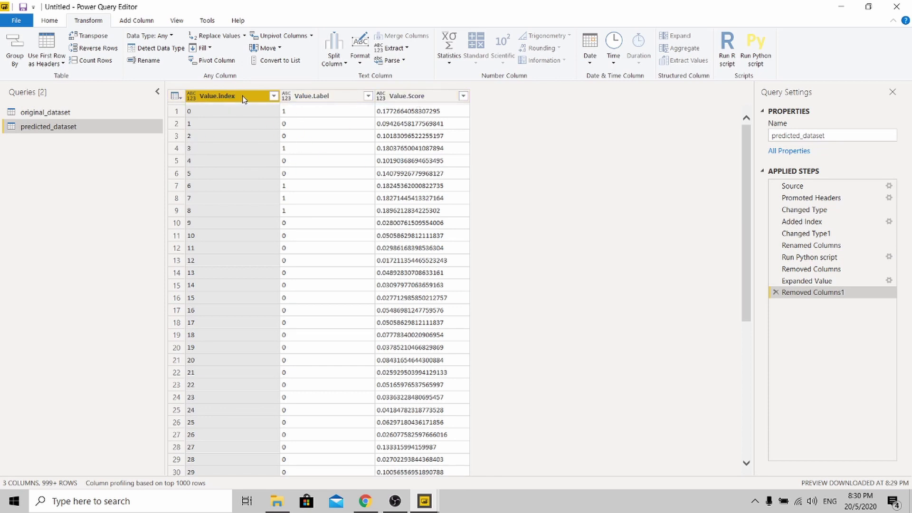
{"action": "right_click", "coordinate": [345, 95]}
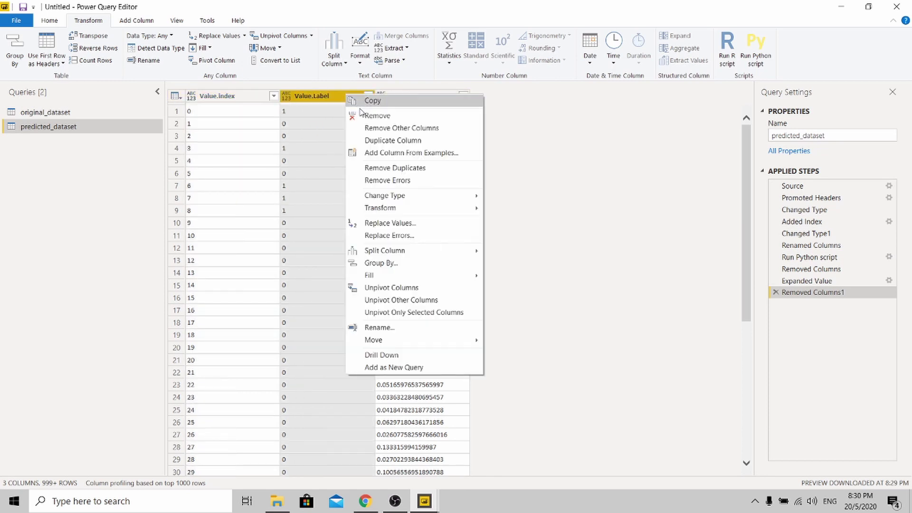
{"action": "left_click", "coordinate": [375, 116]}
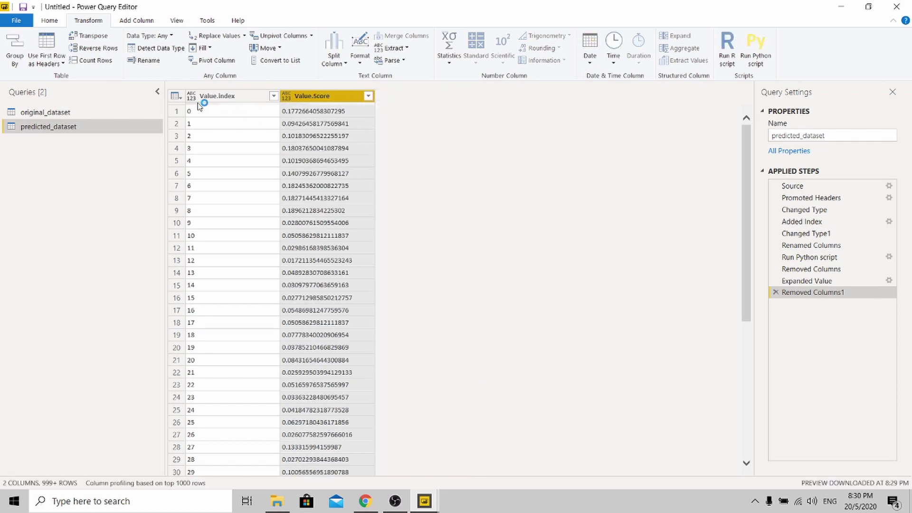
Rename Value.Index to index and Value.Score to anomaly_score.
{"action": "left_click", "coordinate": [217, 95]}
{"action": "left_click", "coordinate": [338, 96]}
{"action": "double_click", "coordinate": [248, 95]}
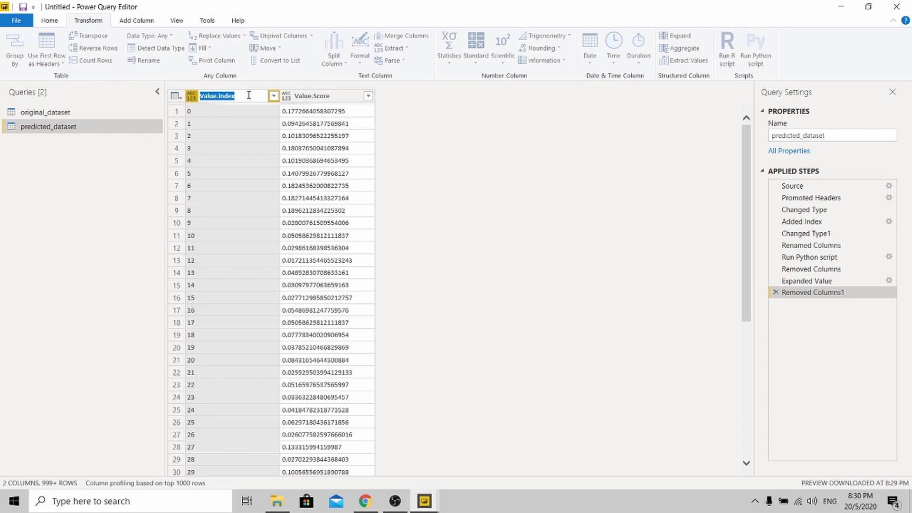
{"action": "type", "text": "index"}
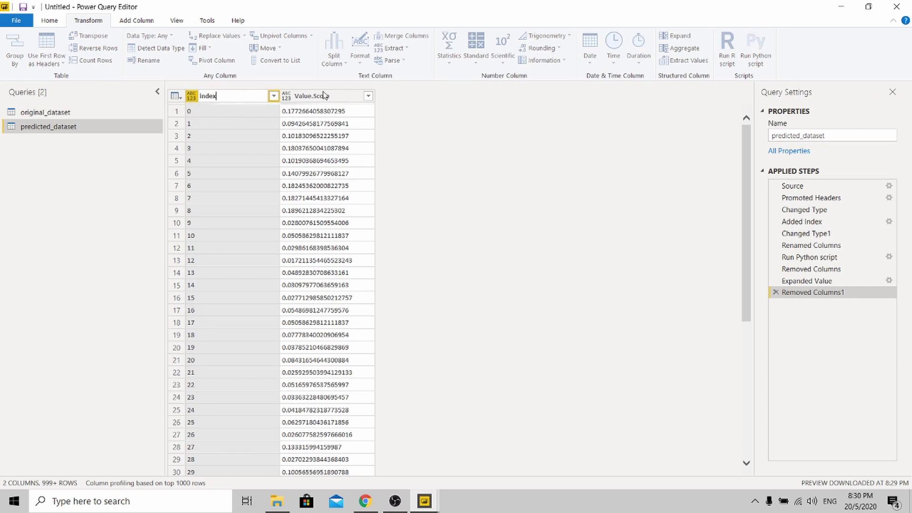
{"action": "key", "text": "Return"}
{"action": "double_click", "coordinate": [323, 96]}
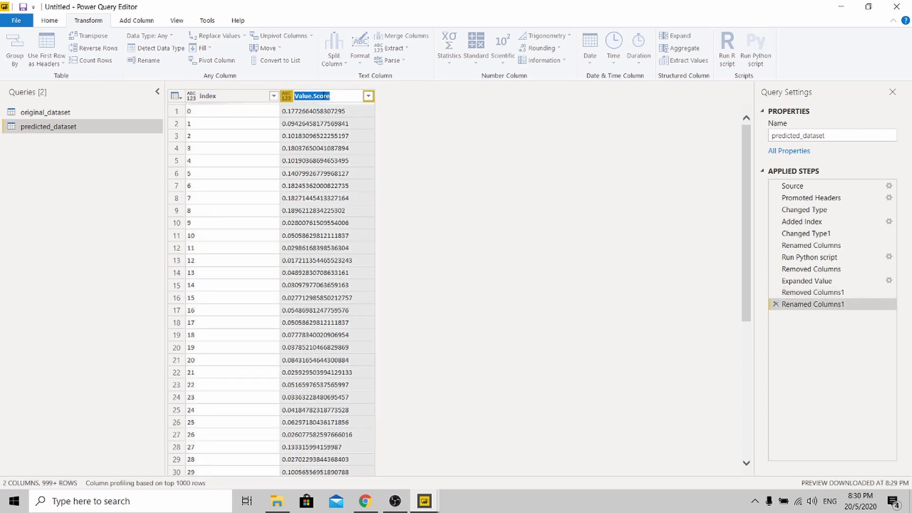
{"action": "type", "text": "anomaly_score"}
{"action": "key", "text": "Return"}
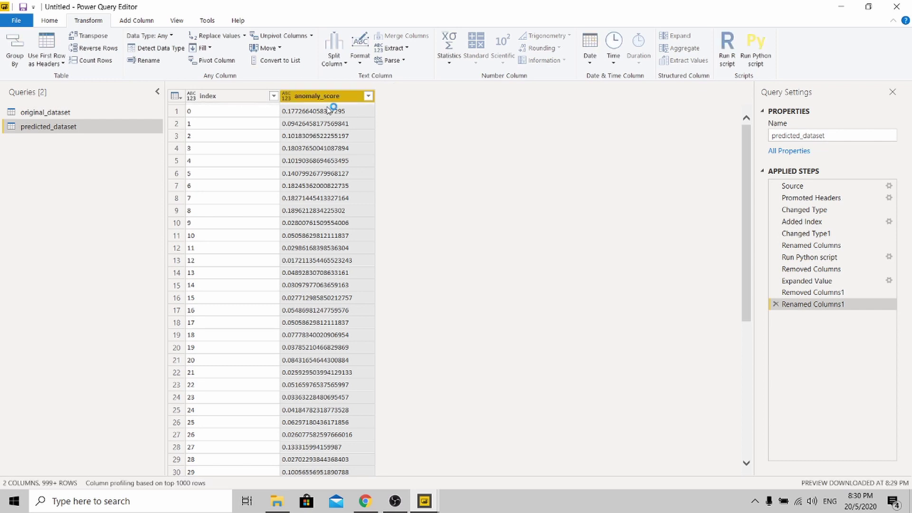
Set anomaly_score to Decimal Number and index to Whole Number.
{"action": "left_click", "coordinate": [286, 96]}
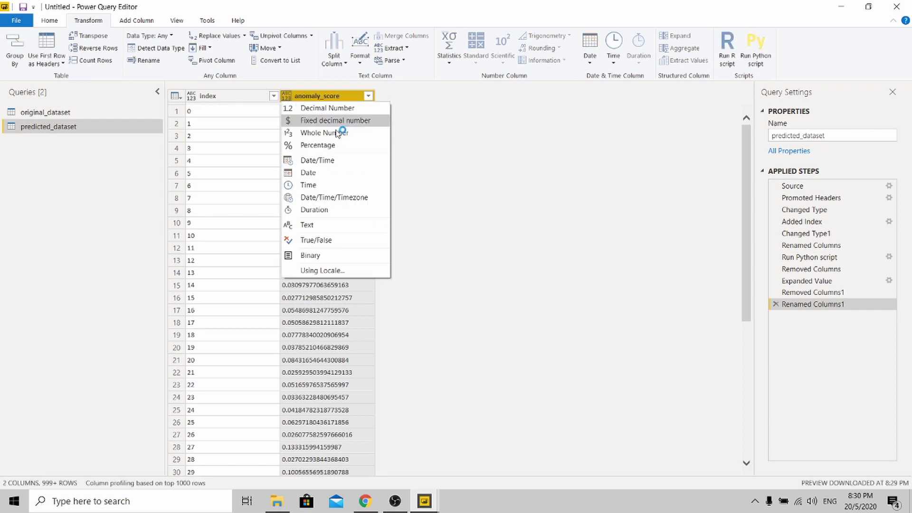
{"action": "left_click", "coordinate": [331, 108]}
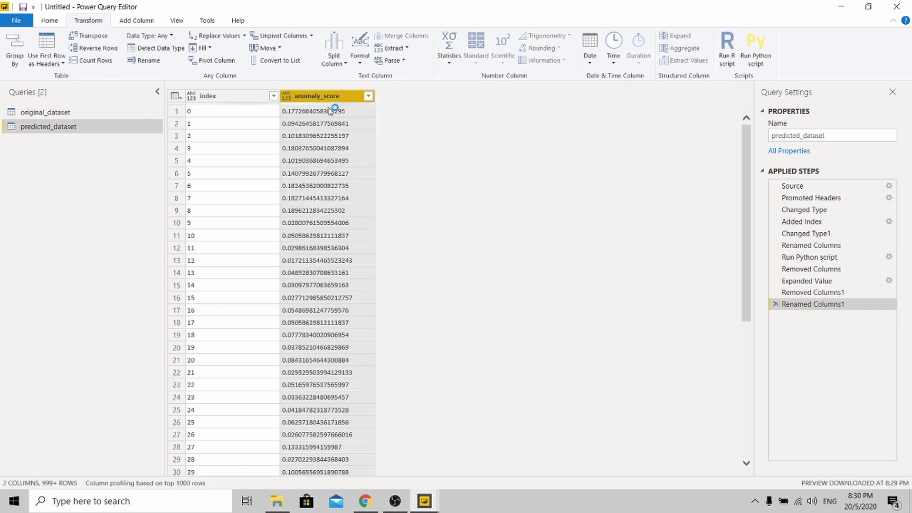
{"action": "left_click", "coordinate": [191, 97]}
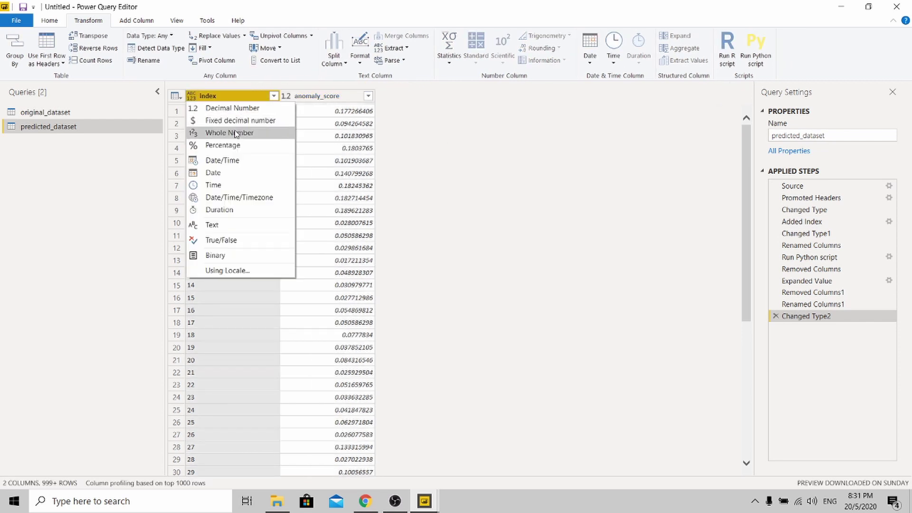
{"action": "left_click", "coordinate": [236, 134]}
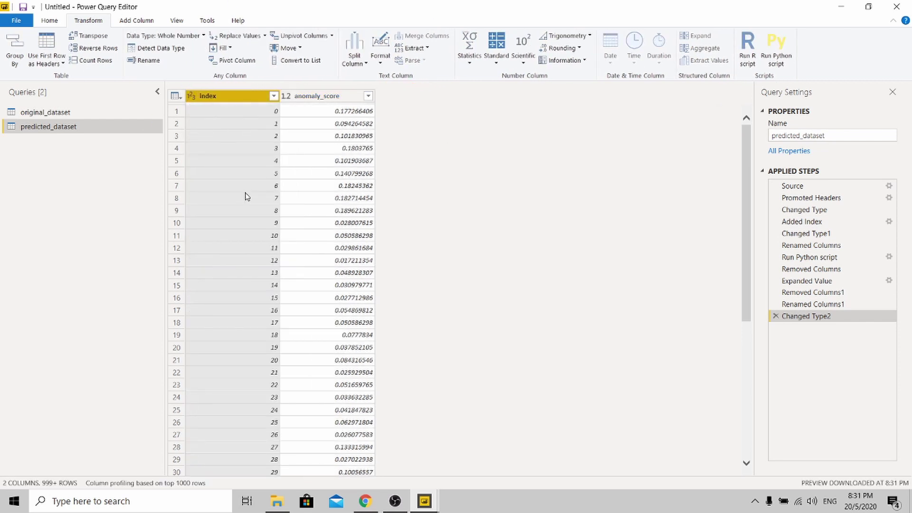
Close & Apply the Power Query edits to load predicted_dataset with index and anomaly_score.
{"action": "left_click", "coordinate": [49, 20]}
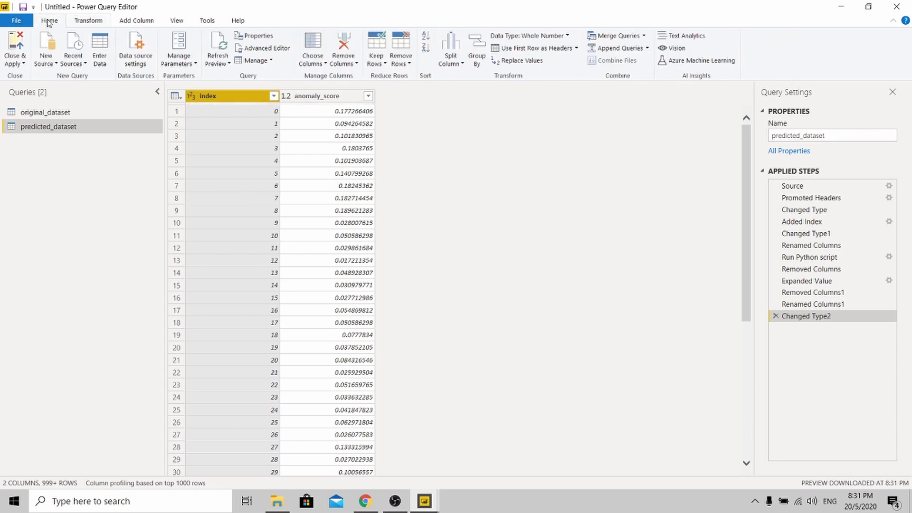
{"action": "left_click", "coordinate": [13, 48]}
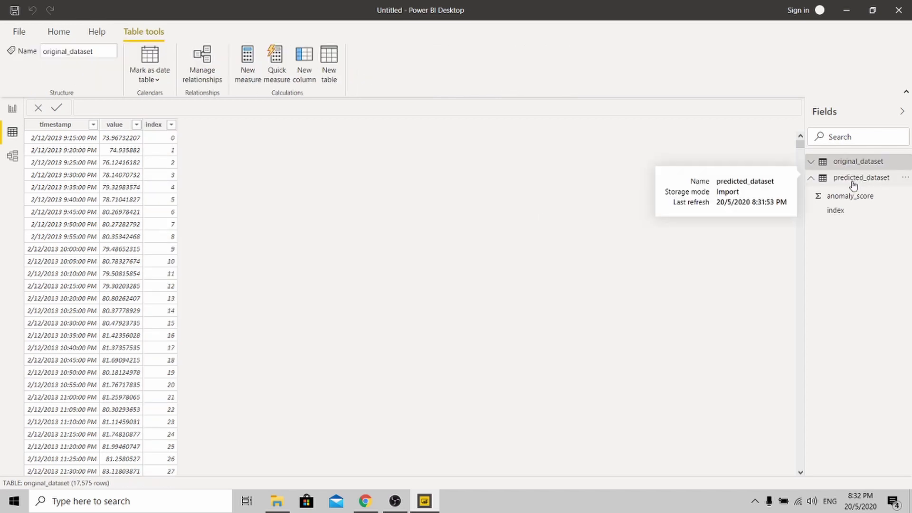
Select the predicted_dataset table and insert a new calculated column into it.
{"action": "left_click", "coordinate": [854, 183]}
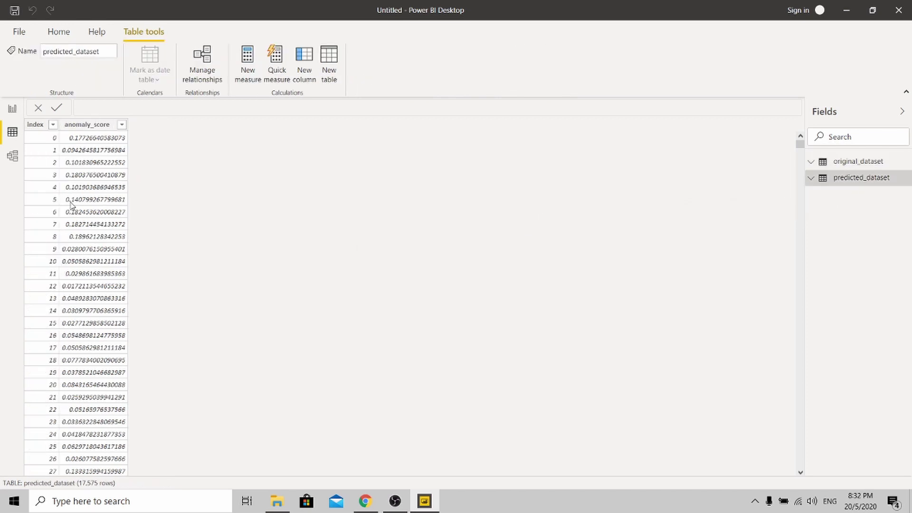
{"action": "left_click", "coordinate": [59, 32]}
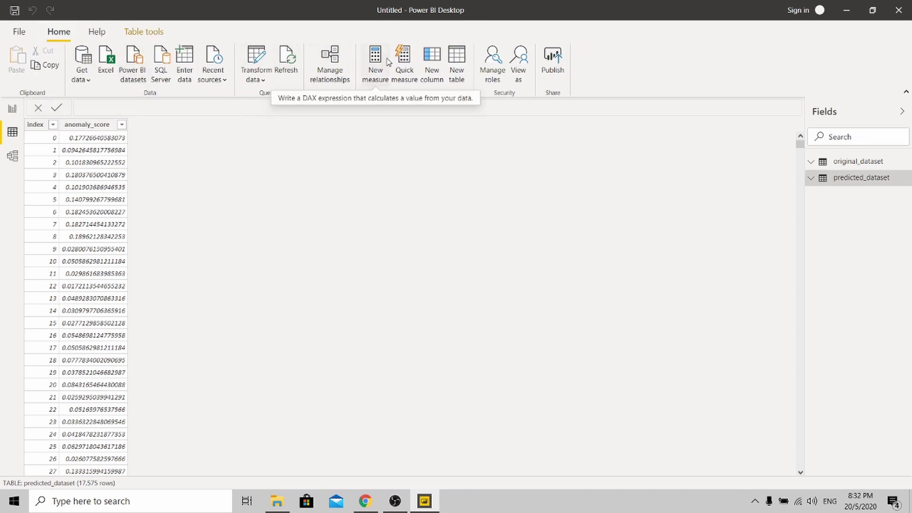
{"action": "left_click", "coordinate": [432, 63]}
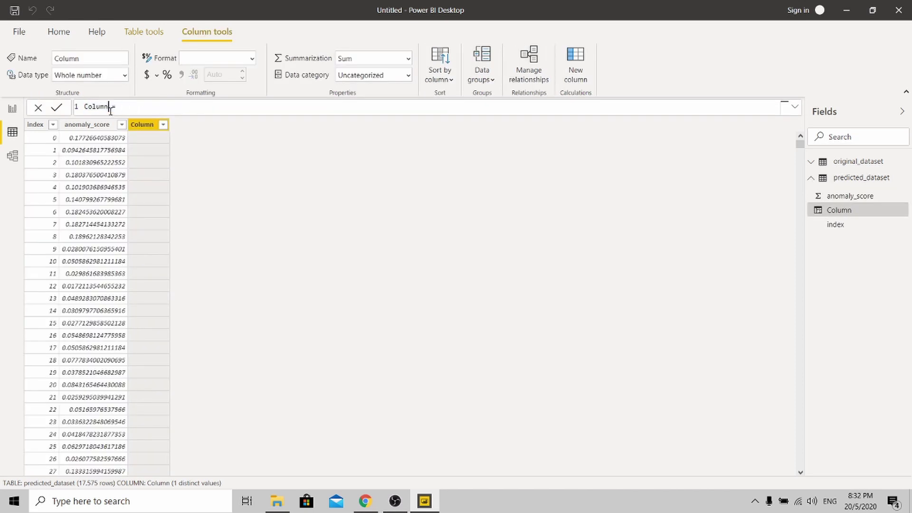
Enter and commit anomaly_score_binary = IF(predicted_dataset[anomaly_score]<0.5,0,1).
{"action": "key", "text": "BackSpace"}
{"action": "key", "text": "BackSpace"}
{"action": "key", "text": "BackSpace"}
{"action": "key", "text": "BackSpace"}
{"action": "key", "text": "BackSpace"}
{"action": "type", "text": "omaly_score"}
{"action": "double_click", "coordinate": [91, 105]}
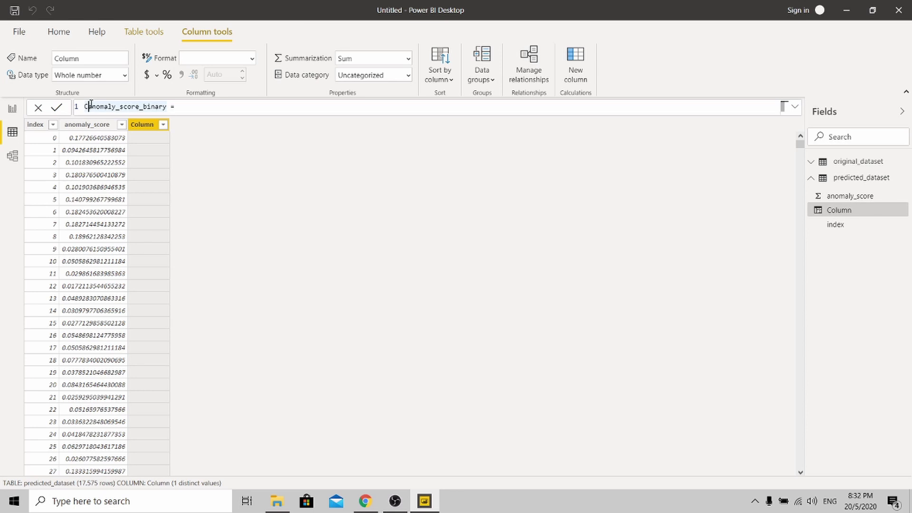
{"action": "left_click", "coordinate": [88, 105]}
{"action": "key", "text": "BackSpace"}
{"action": "key", "text": "End"}
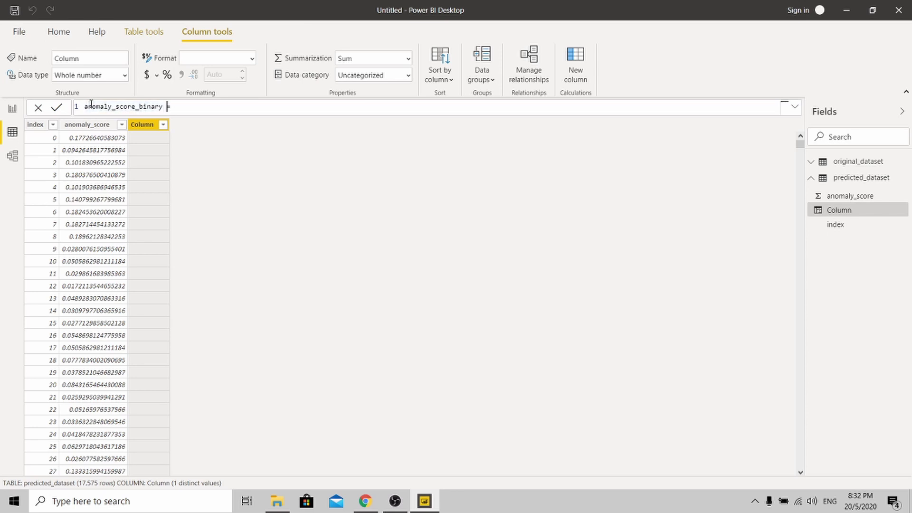
{"action": "type", "text": "if()predicted_dataset[anomaly_score]"}
{"action": "key", "text": "Tab"}
{"action": "type", "text": "<0.5,0,"}
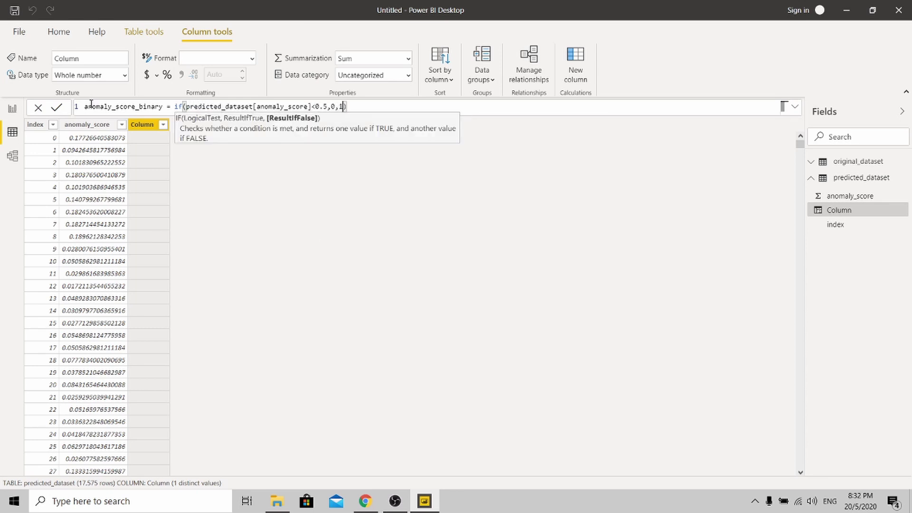
{"action": "type", "text": "1)"}
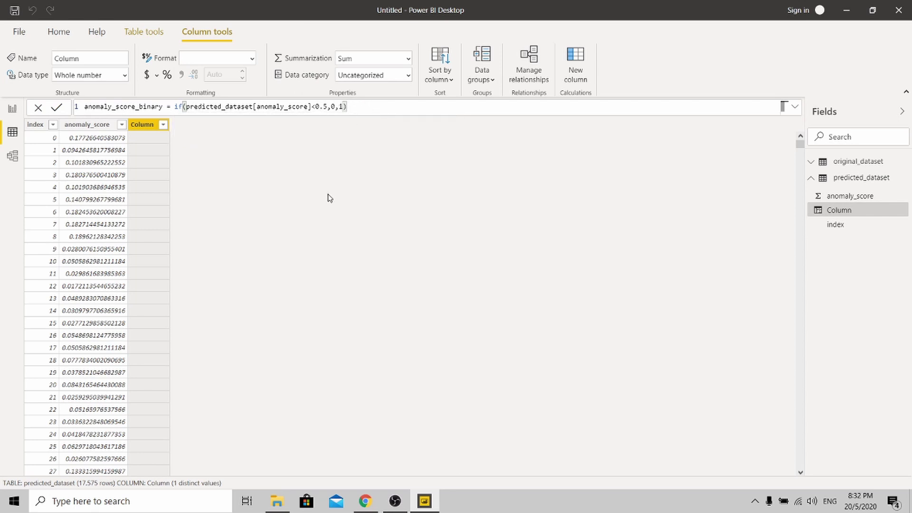
{"action": "left_click", "coordinate": [57, 108]}
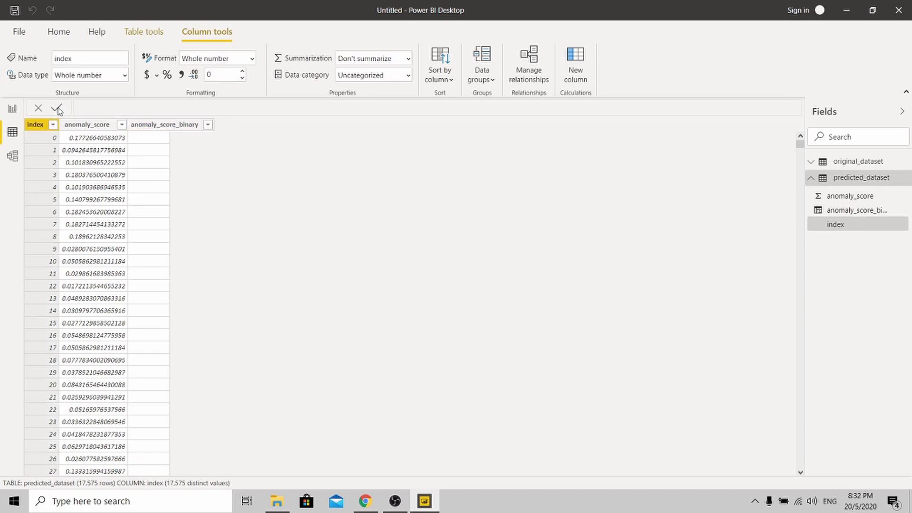
Check the original_dataset–predicted_dataset relationship in Model view, then go to Report view.
{"action": "left_click", "coordinate": [13, 157]}
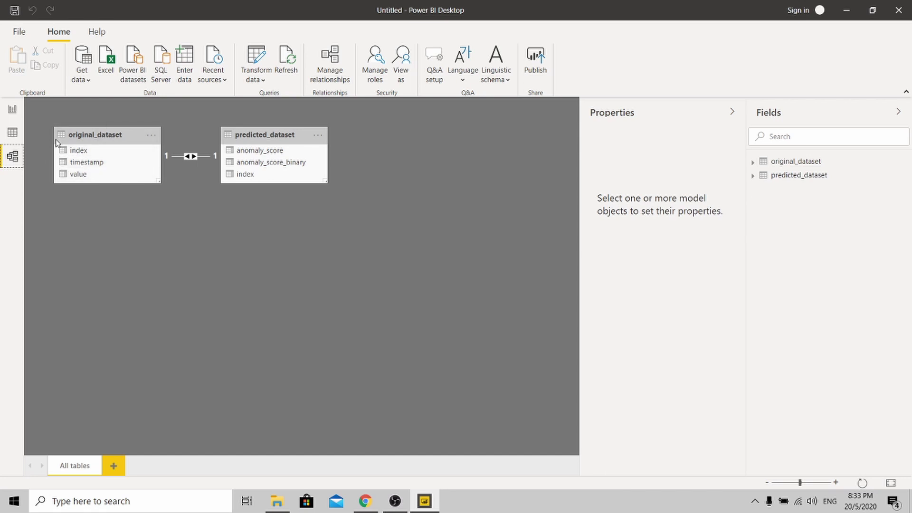
{"action": "left_click", "coordinate": [12, 111]}
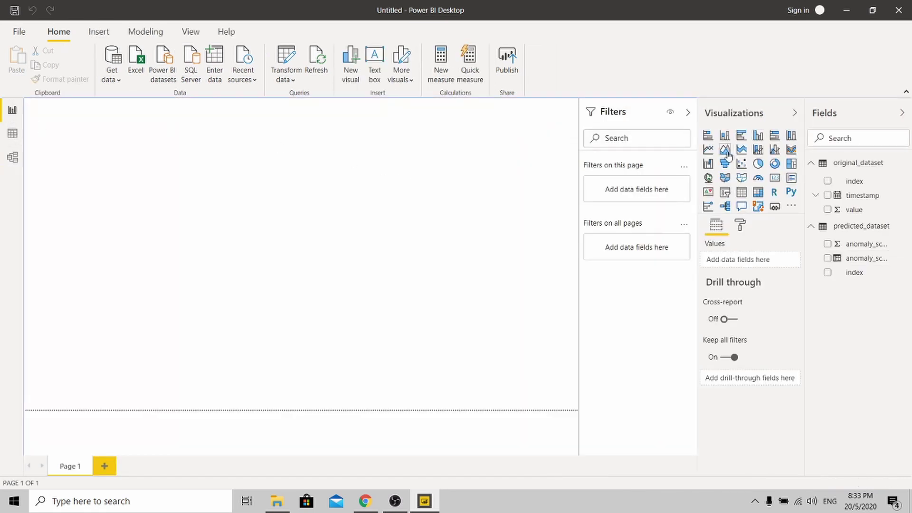
Add a line chart with plain timestamp on the axis, anomaly_score_binary as values and value on Y2.
{"action": "left_click", "coordinate": [708, 149]}
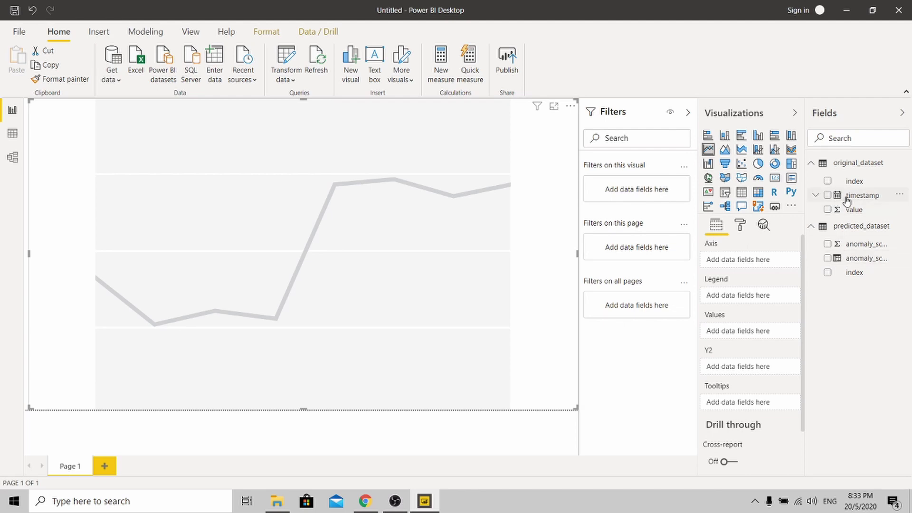
{"action": "left_click_drag", "start_coordinate": [823, 219], "coordinate": [758, 264]}
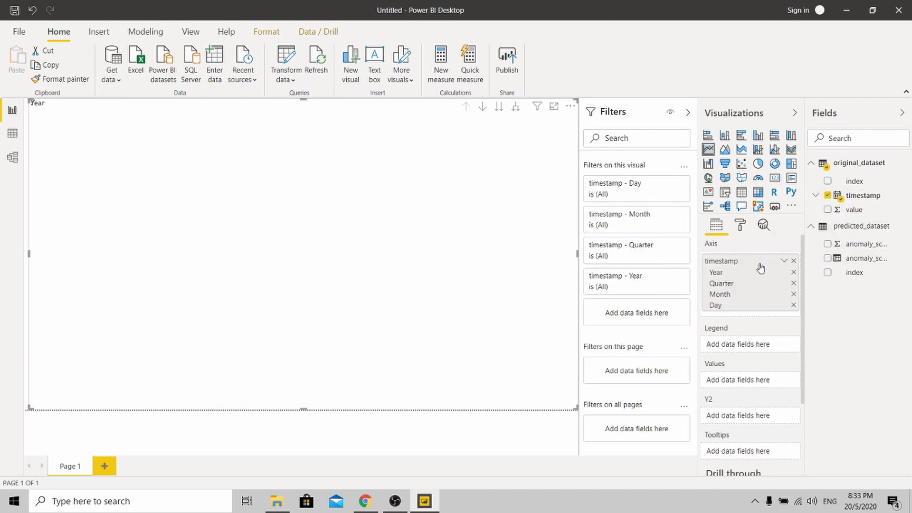
{"action": "right_click", "coordinate": [761, 285]}
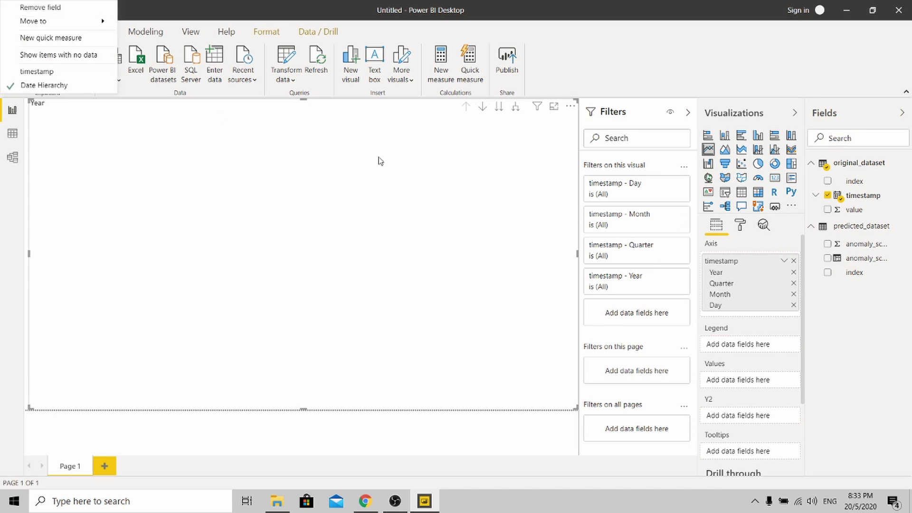
{"action": "left_click", "coordinate": [397, 237]}
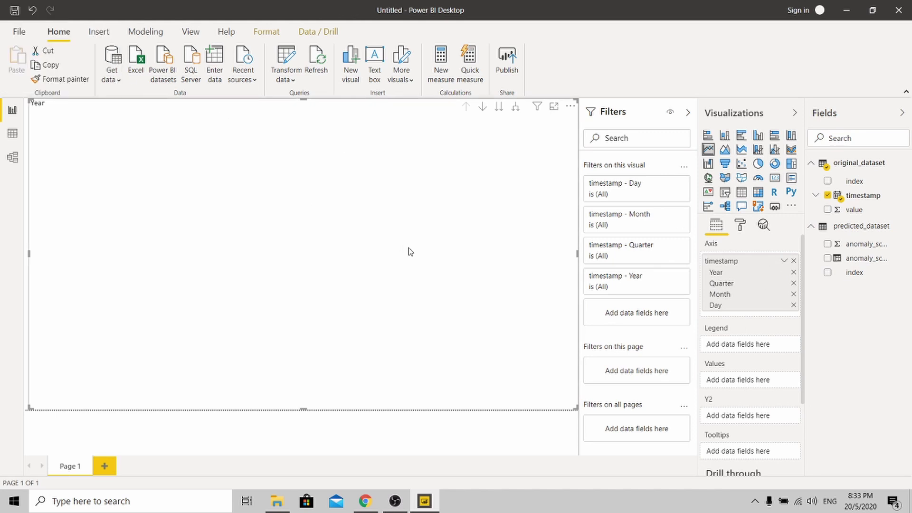
{"action": "left_click", "coordinate": [785, 261]}
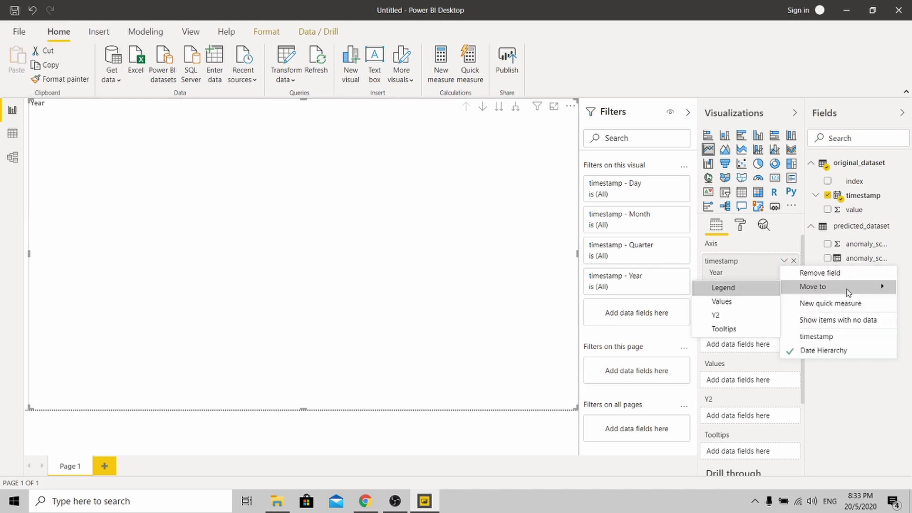
{"action": "left_click", "coordinate": [816, 337]}
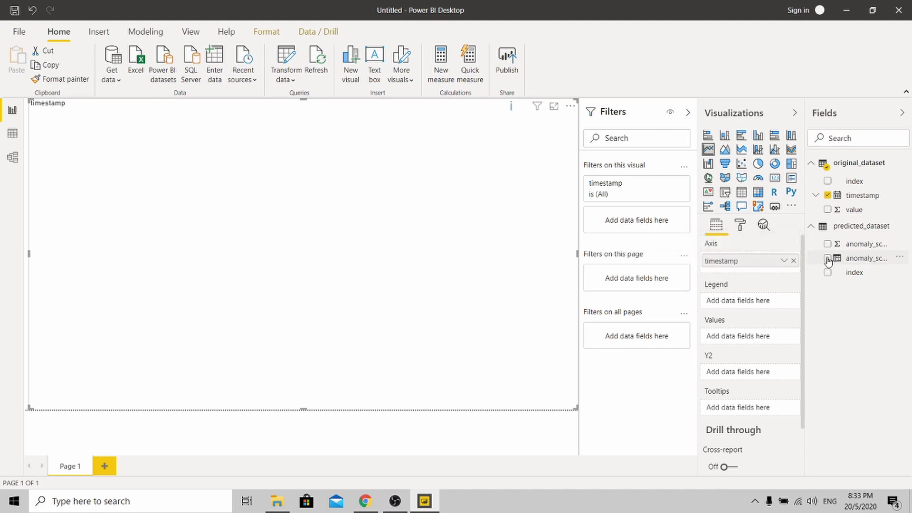
{"action": "left_click_drag", "start_coordinate": [838, 262], "coordinate": [746, 340]}
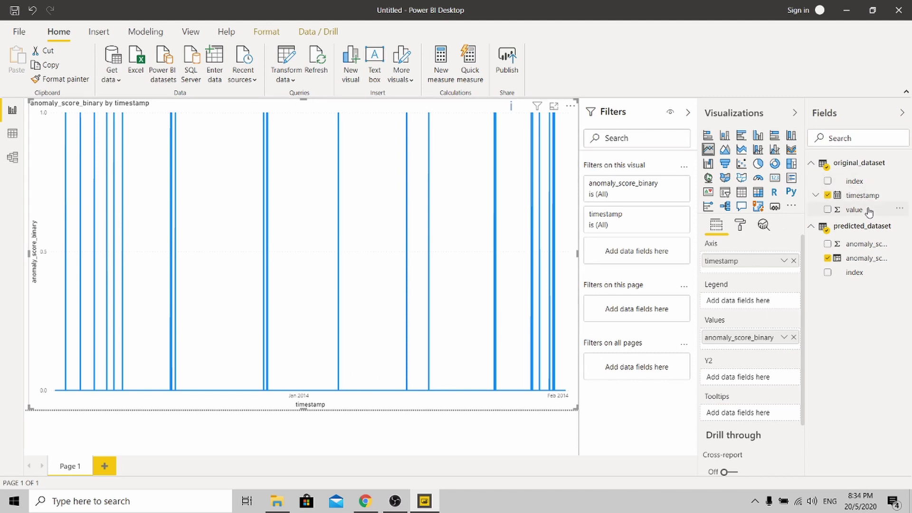
{"action": "left_click_drag", "start_coordinate": [858, 212], "coordinate": [749, 384]}
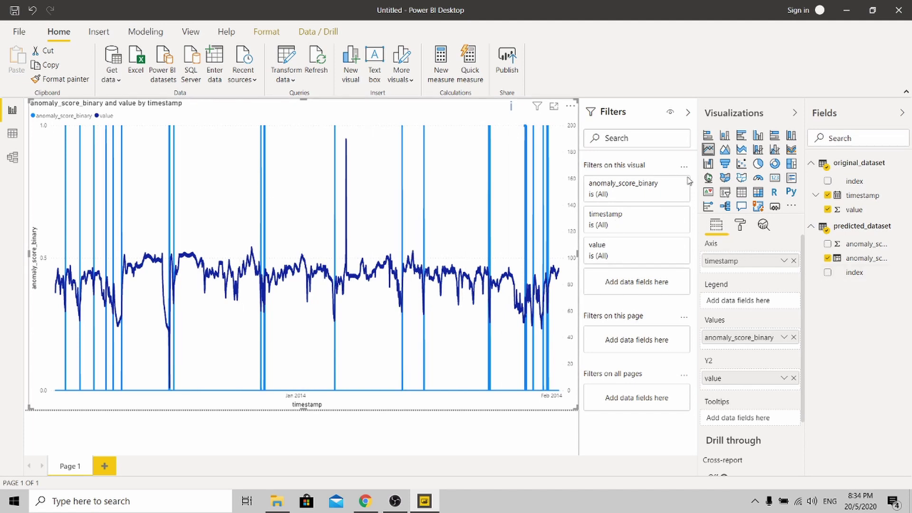
Colour anomaly_score_binary red, switch to an area chart, and collapse the Filters pane.
{"action": "left_click", "coordinate": [739, 227]}
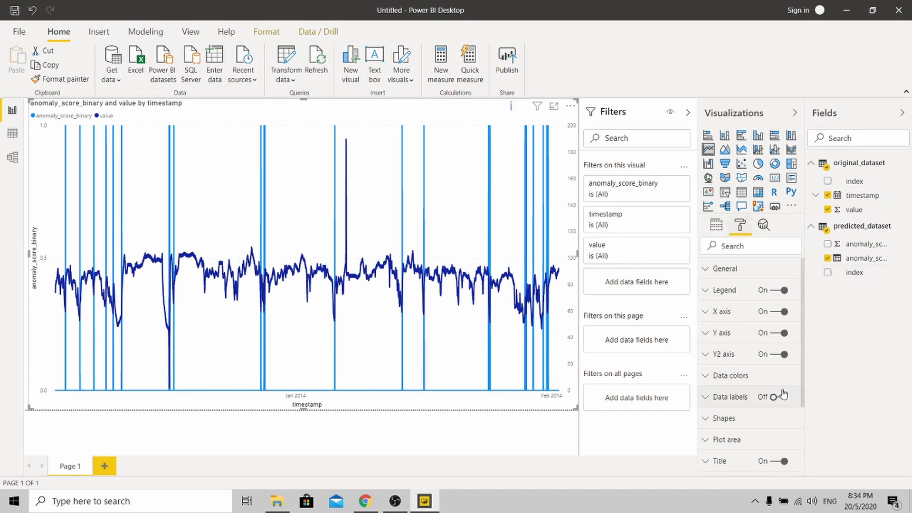
{"action": "left_click", "coordinate": [712, 376]}
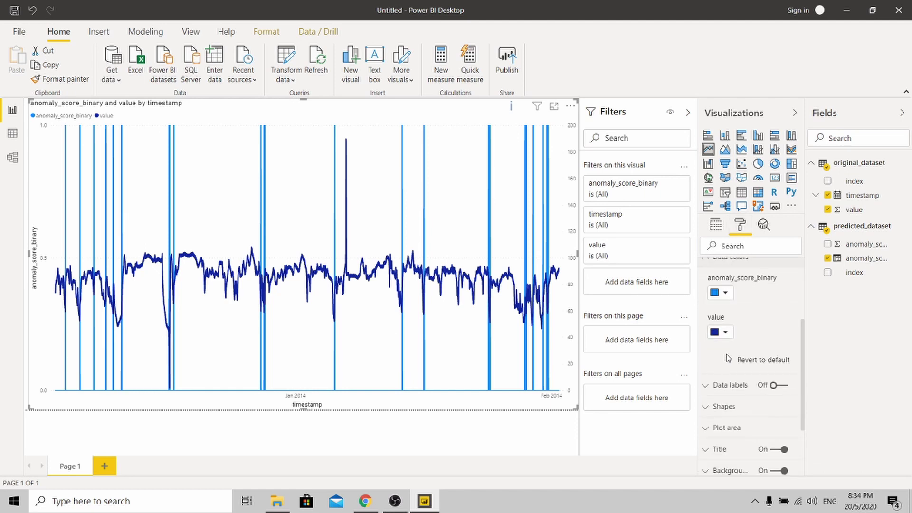
{"action": "left_click", "coordinate": [725, 293]}
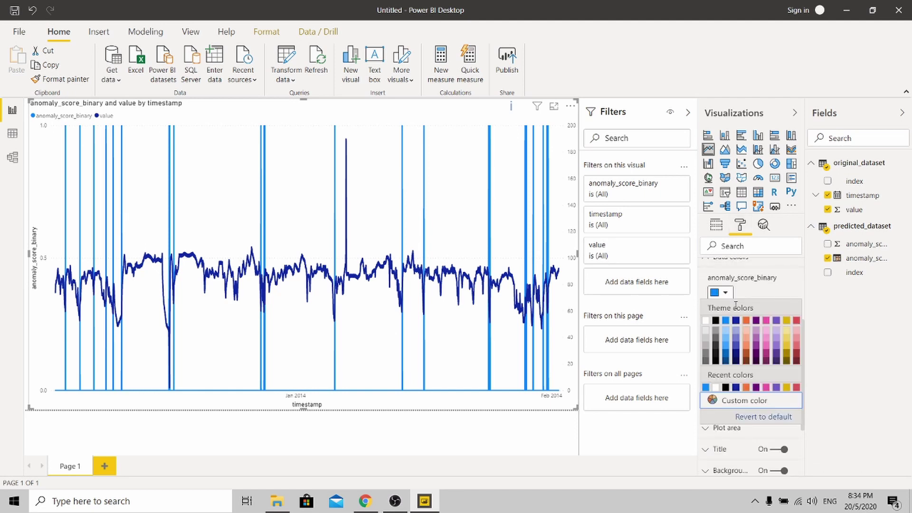
{"action": "left_click", "coordinate": [796, 320]}
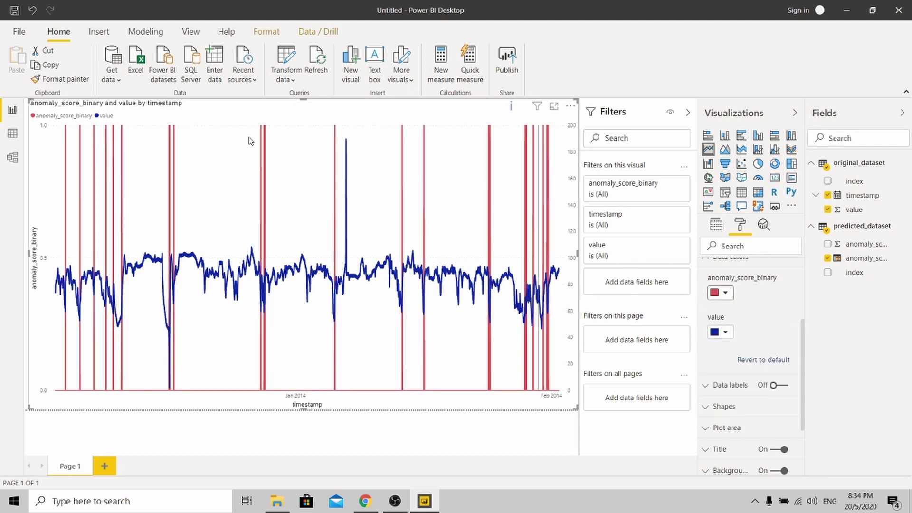
{"action": "left_click", "coordinate": [725, 151]}
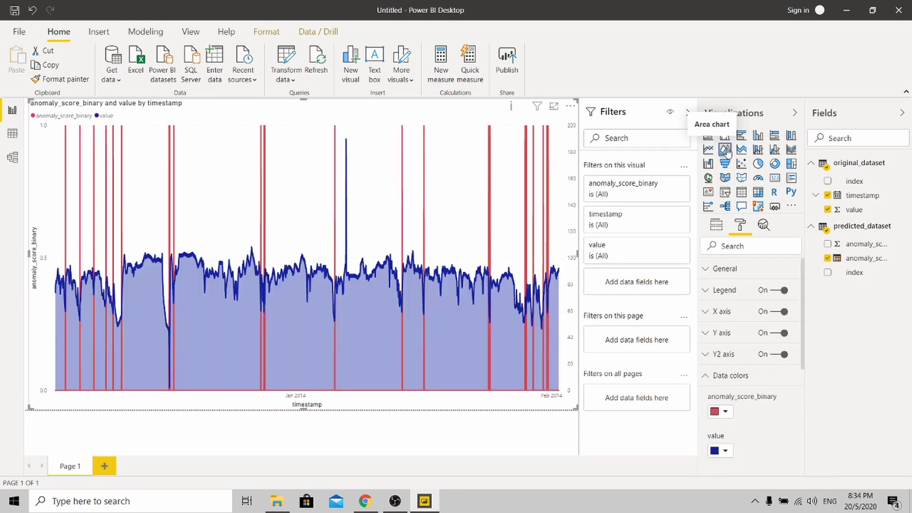
{"action": "left_click", "coordinate": [689, 114]}
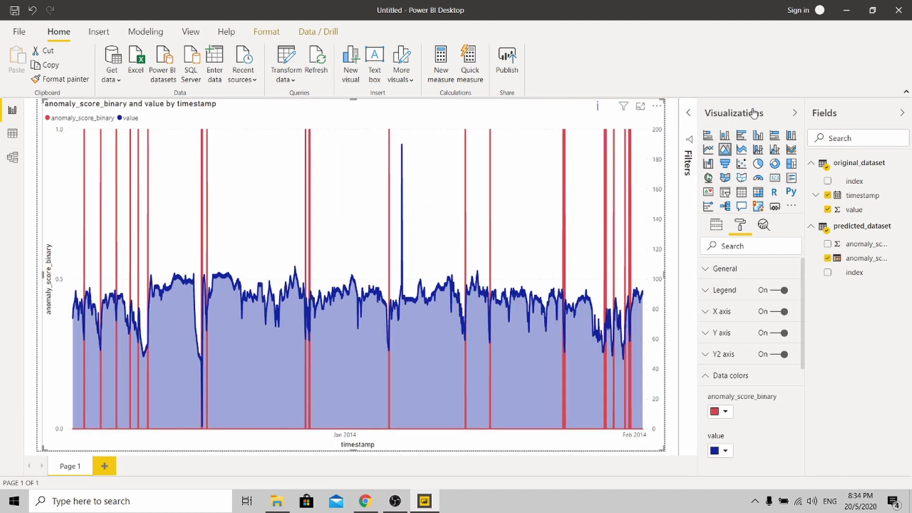
Collapse the Visualizations pane, read tooltips on several chart points, then deselect the chart.
{"action": "left_click", "coordinate": [792, 115]}
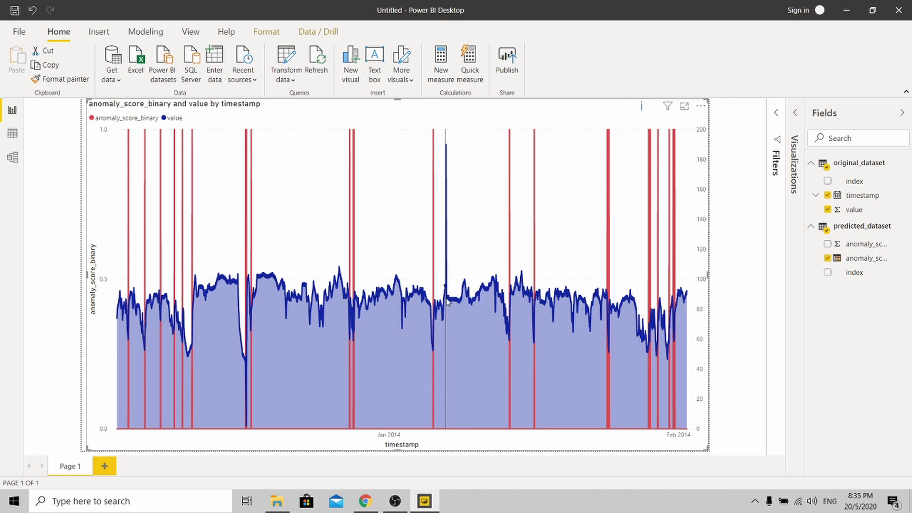
{"action": "mouse_move", "coordinate": [449, 149]}
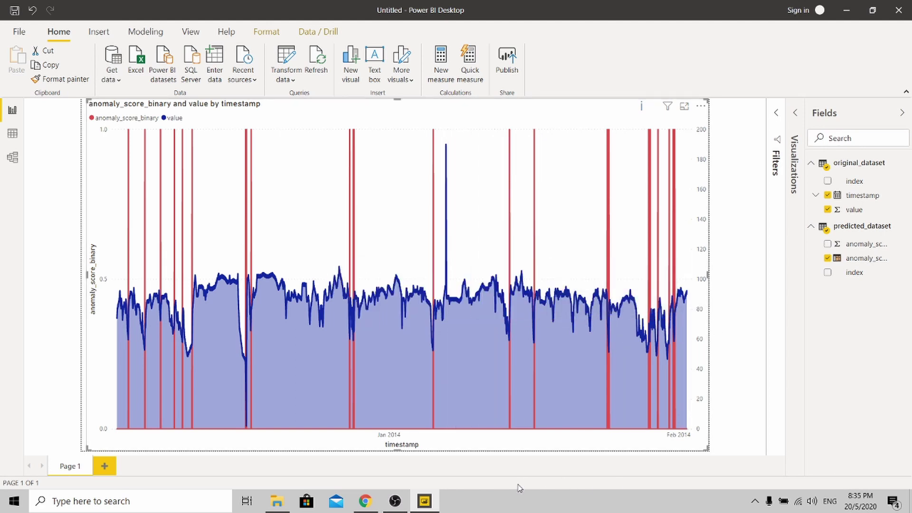
{"action": "mouse_move", "coordinate": [115, 323]}
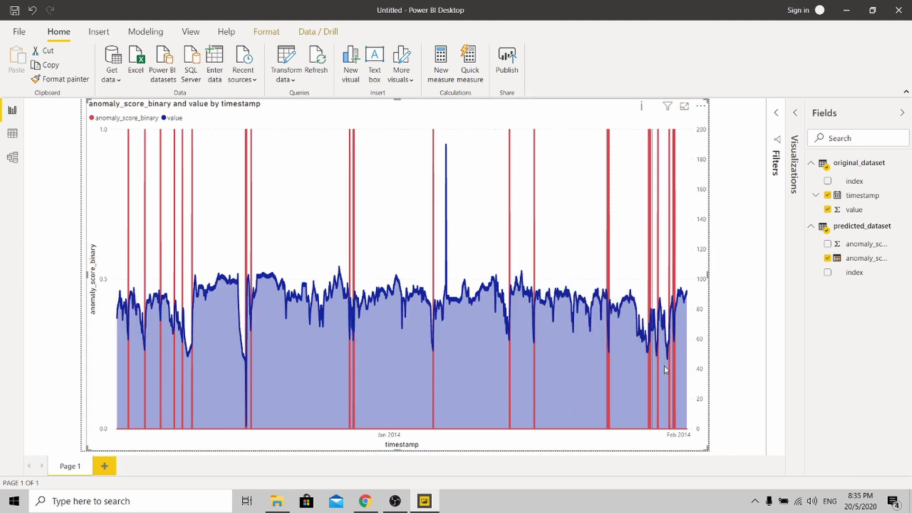
{"action": "mouse_move", "coordinate": [635, 358]}
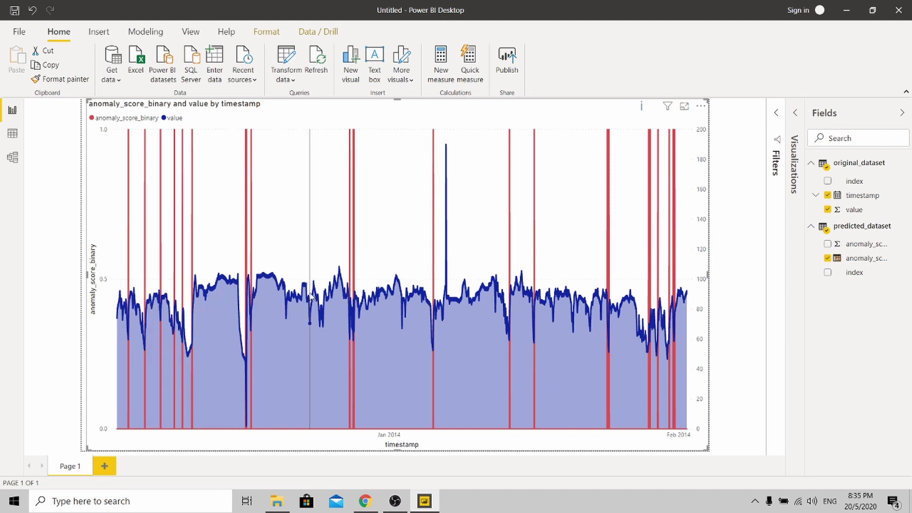
{"action": "mouse_move", "coordinate": [318, 299]}
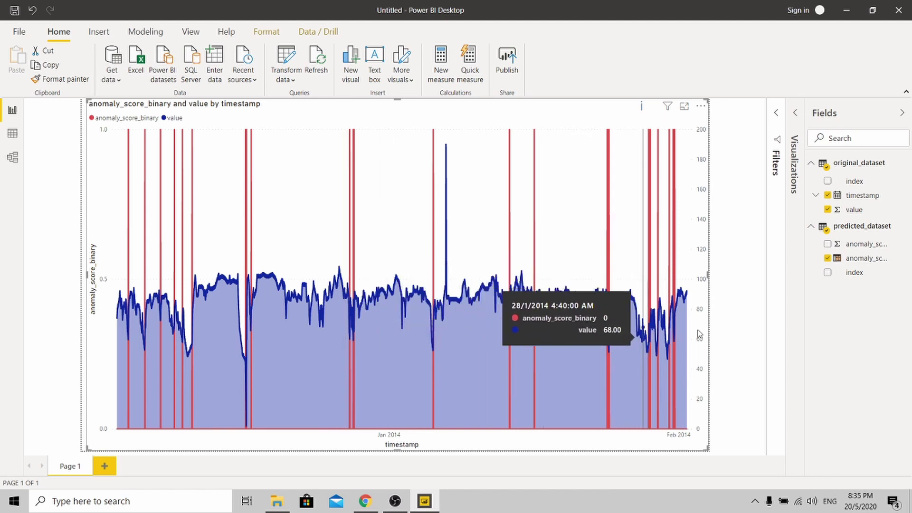
{"action": "left_click", "coordinate": [726, 327]}
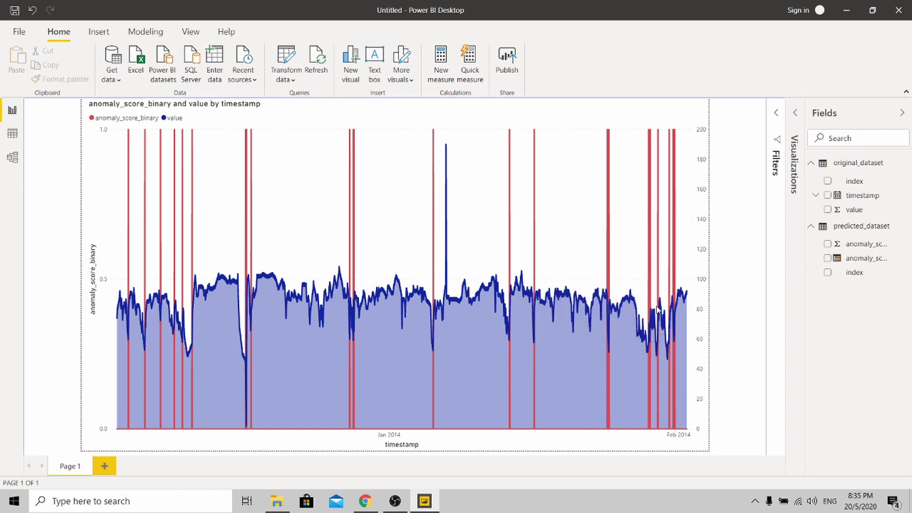
Change the anomaly_score_binary threshold from <0.5 to <0.3 and review the chart in Report view.
{"action": "left_click", "coordinate": [10, 135]}
{"action": "left_click", "coordinate": [157, 126]}
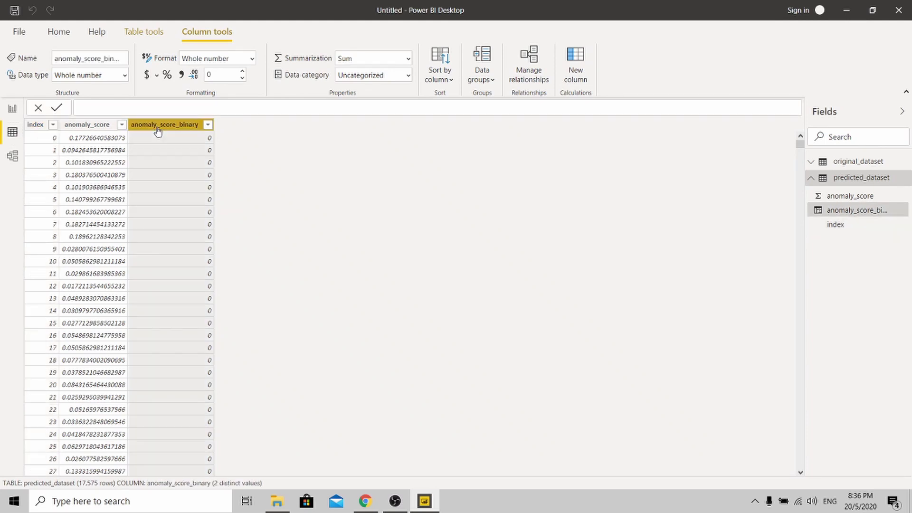
{"action": "left_click", "coordinate": [328, 106]}
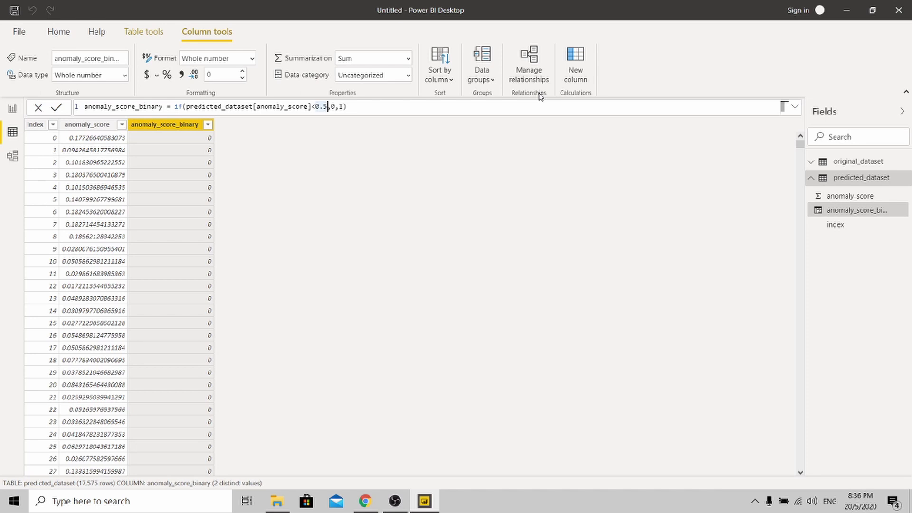
{"action": "key", "text": "BackSpace"}
{"action": "type", "text": "3"}
{"action": "left_click", "coordinate": [56, 107]}
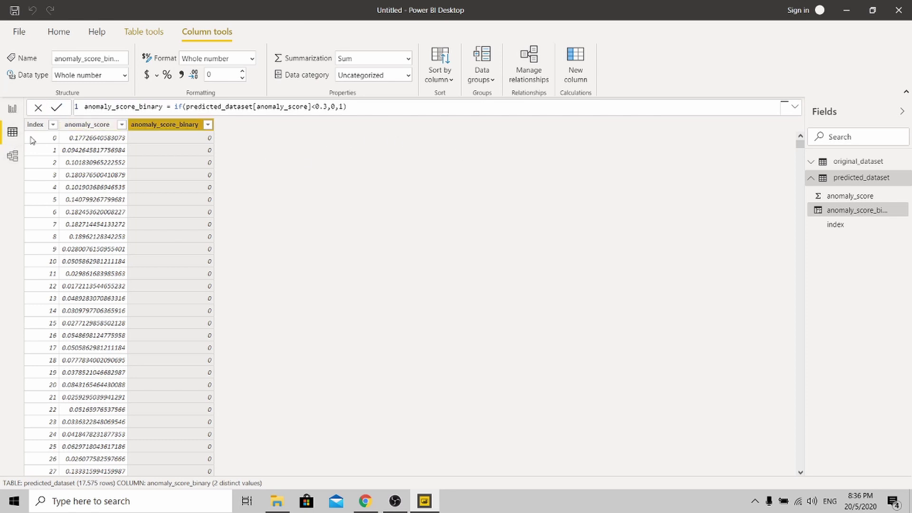
{"action": "left_click", "coordinate": [6, 109]}
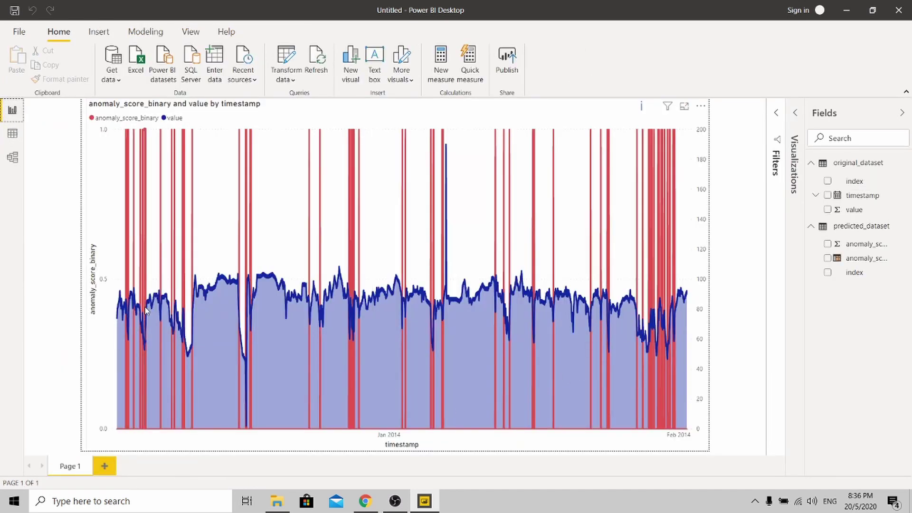
{"action": "mouse_move", "coordinate": [147, 317]}
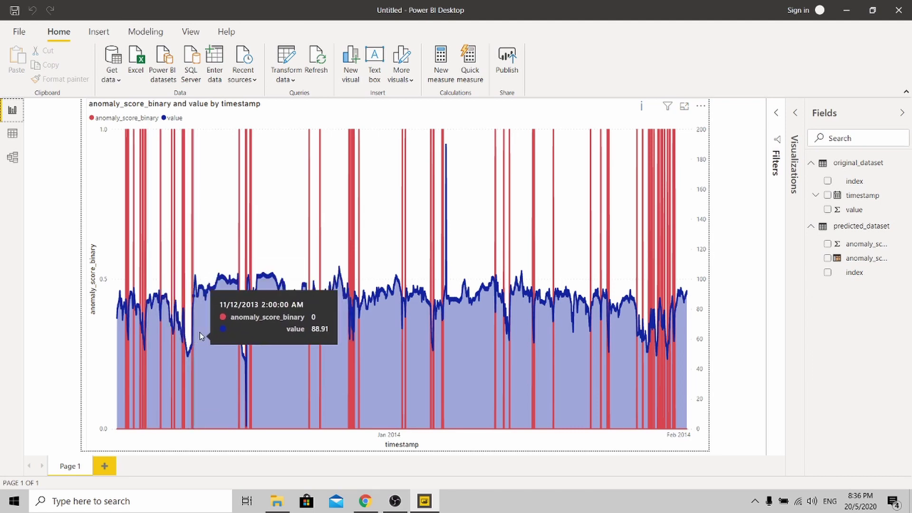